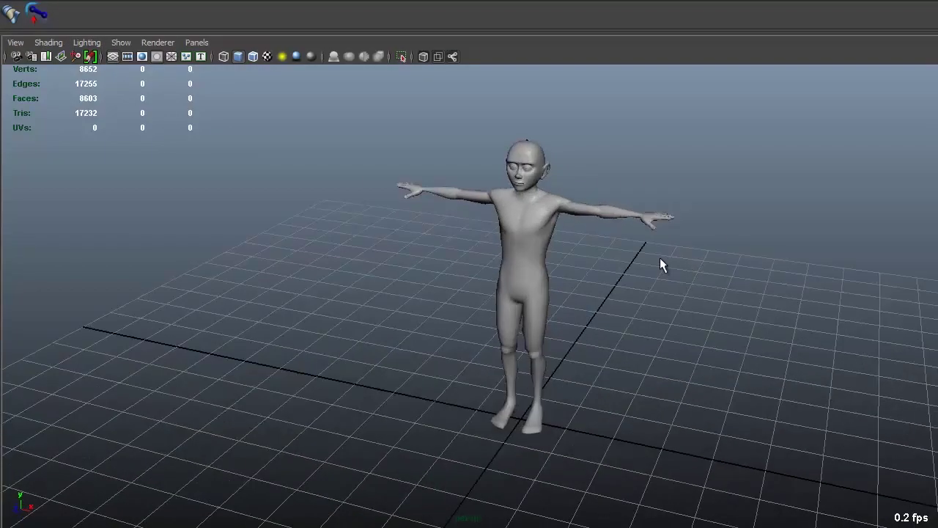
Launch ngSkinTools from the shelf and load the character mesh's neck, clav, arm, leg and spine layers.
alt+right_drag(660, 262, 764, 296)
alt+middle_drag(765, 296, 790, 305)
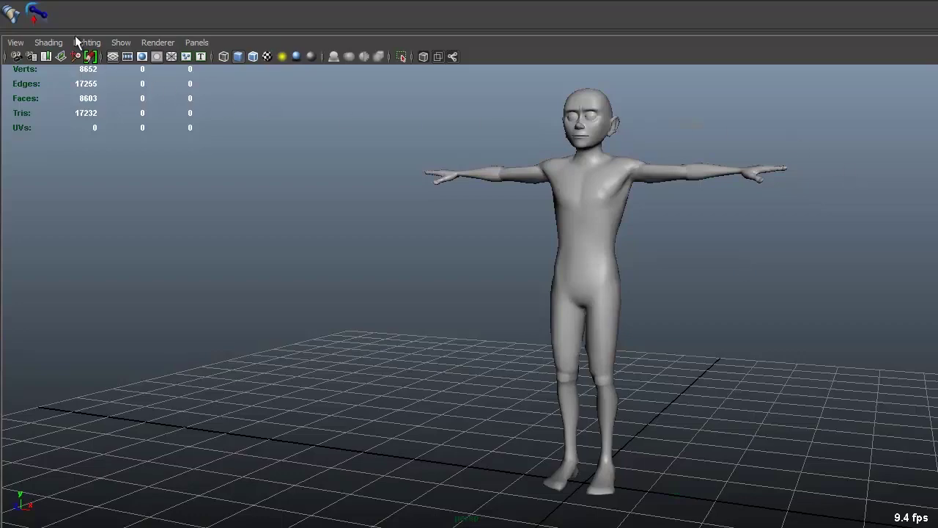
click(12, 15)
alt+right_drag(683, 165, 633, 270)
click(633, 272)
Deselect the mesh and show skeleton joints in the viewport, framed on chest and head.
alt+drag(663, 278, 688, 269)
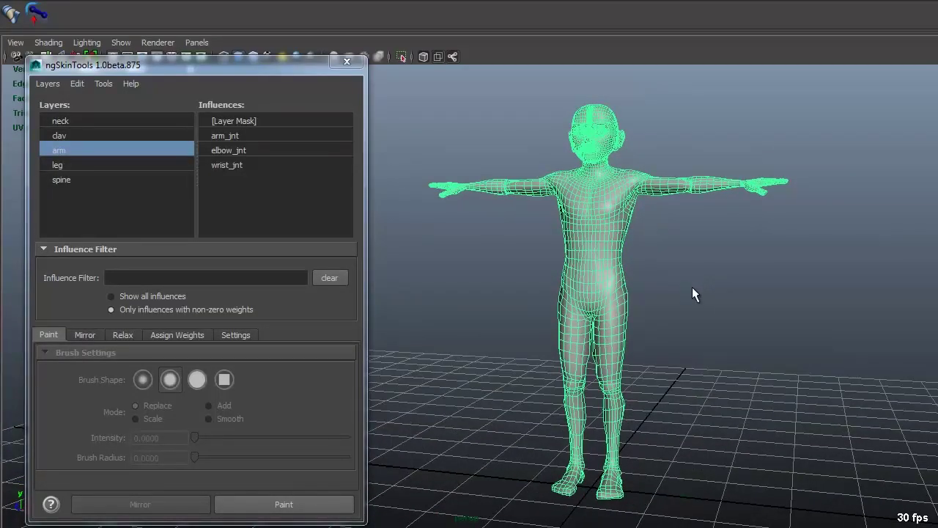
click(692, 266)
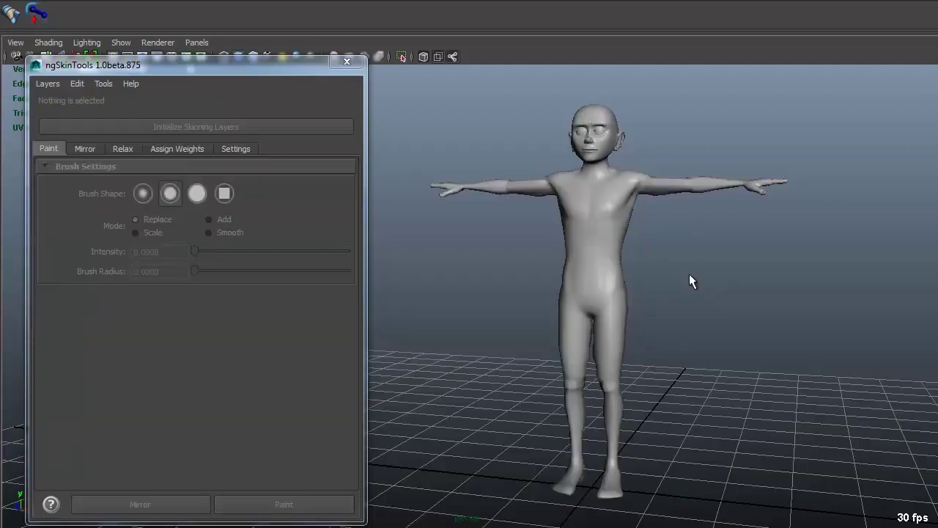
alt+right_drag(621, 266, 873, 314)
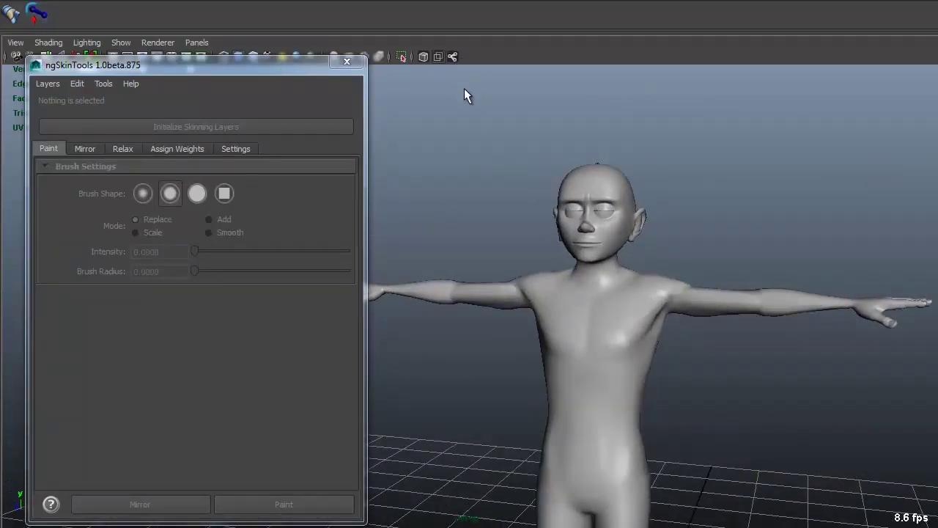
click(454, 56)
alt+right_drag(456, 119, 619, 281)
Test-rotate clavicle_jnt and arm_jnt, then undo the arm rotation.
click(566, 293)
alt+right_drag(566, 292, 600, 305)
key(e)
drag(593, 268, 562, 289)
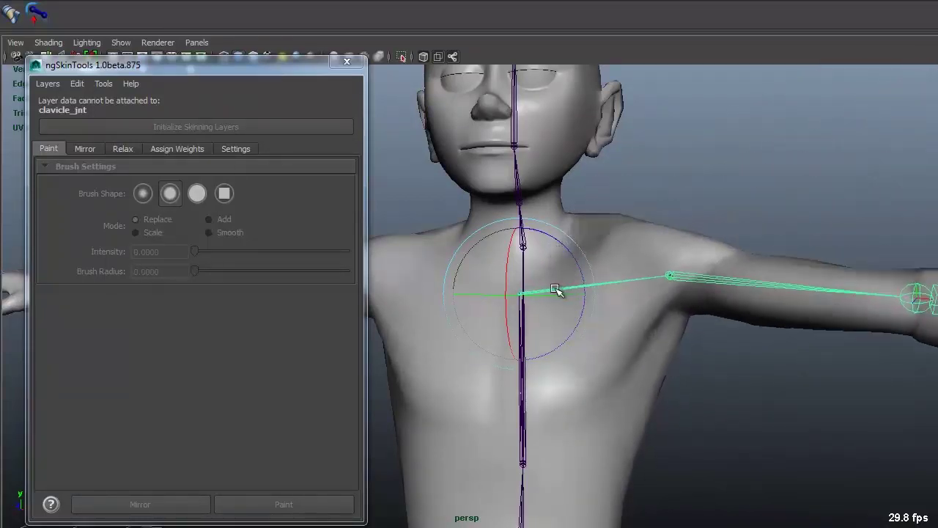
click(739, 275)
drag(719, 245, 723, 318)
key(ctrl+z)
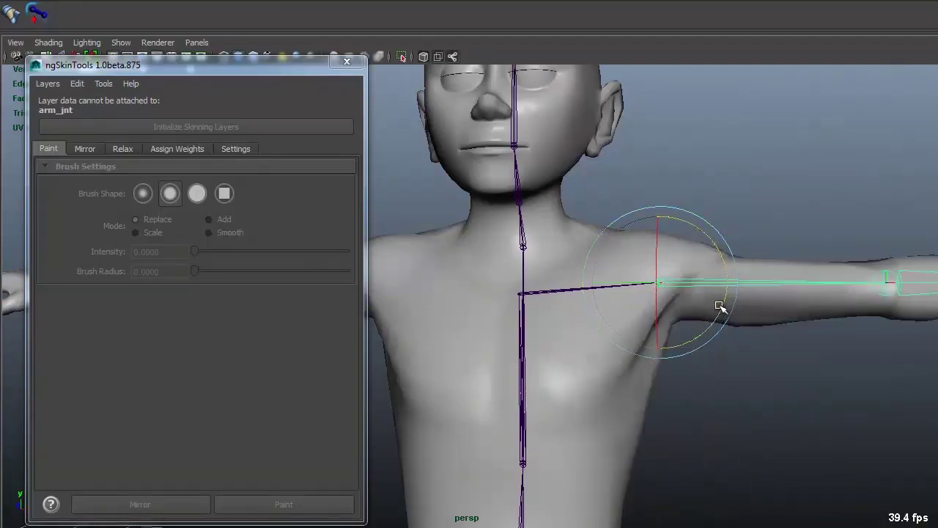
Reselect the character mesh and show the spine layer's root_jnt and spine1–3_jnt influences.
click(770, 189)
alt+right_drag(800, 203, 760, 203)
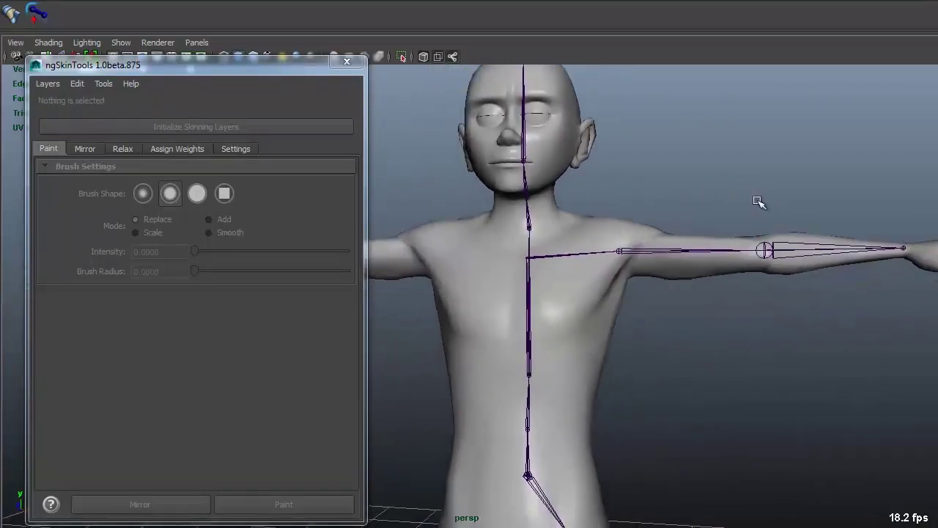
click(601, 345)
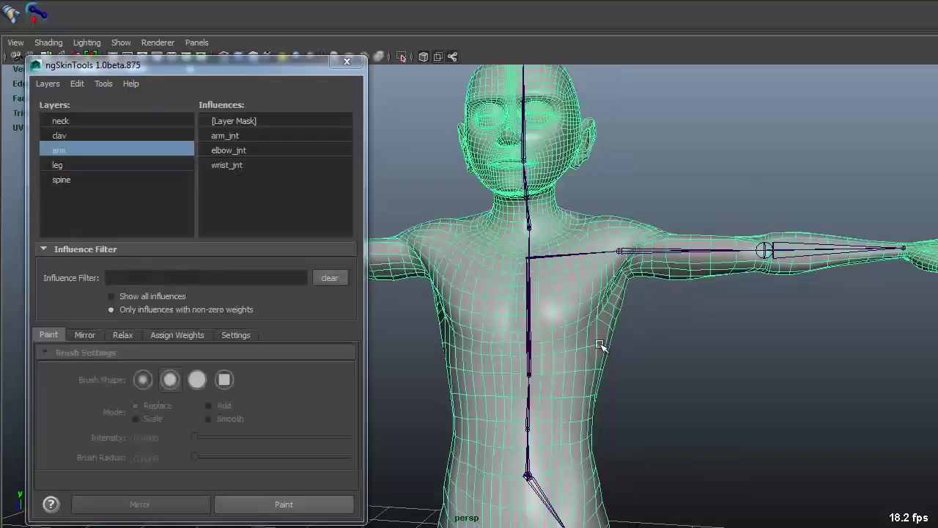
alt+right_drag(836, 253, 569, 281)
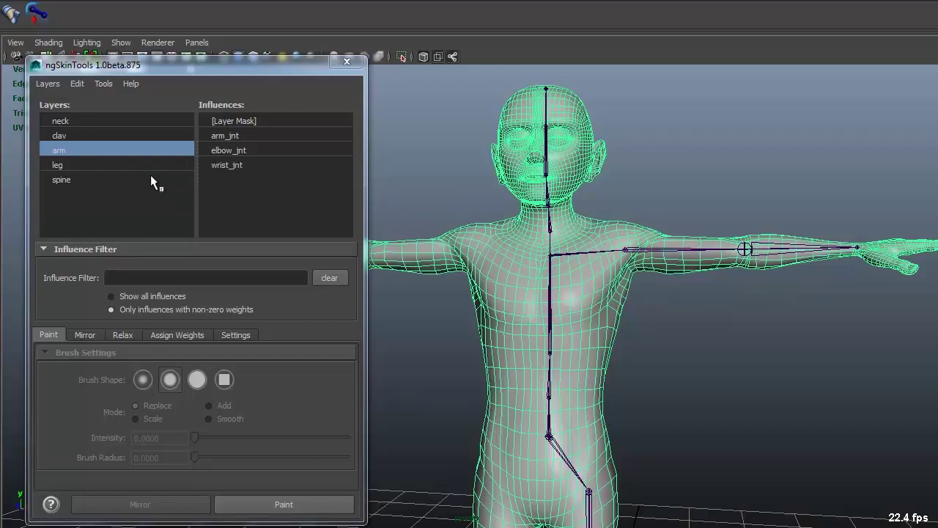
click(94, 184)
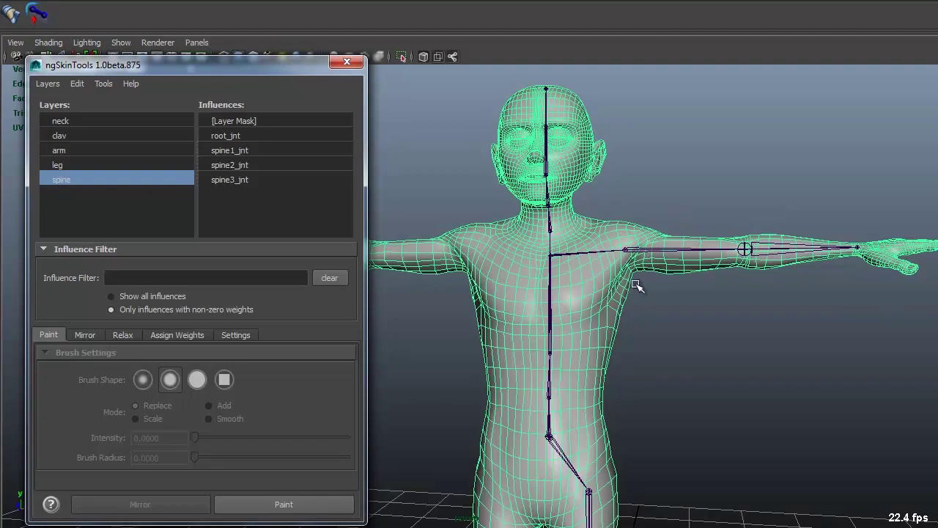
Alternate between the spine and leg layers, ending on leg with hip_jnt, knee_jnt and ankle_jnt.
scroll(676, 213, down, 3)
alt+middle_drag(676, 214, 700, 222)
alt+right_drag(701, 221, 675, 232)
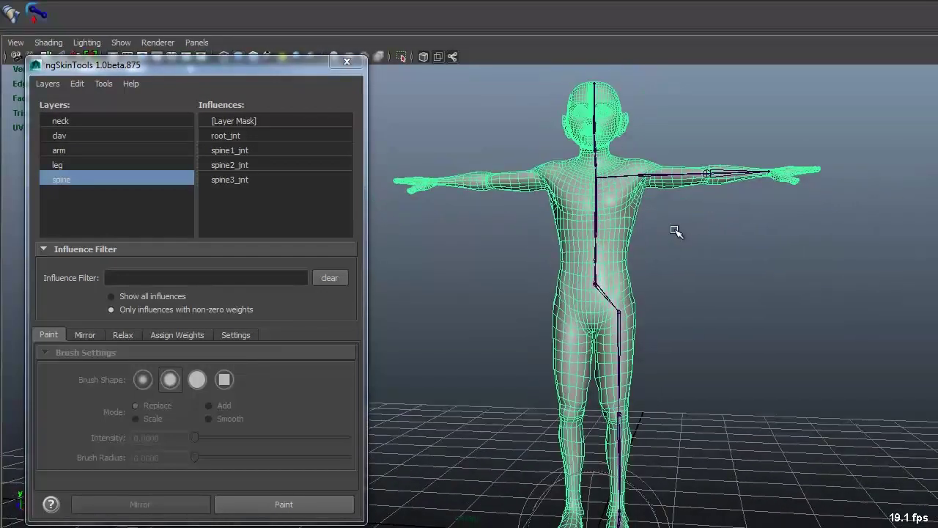
alt+drag(728, 252, 656, 207)
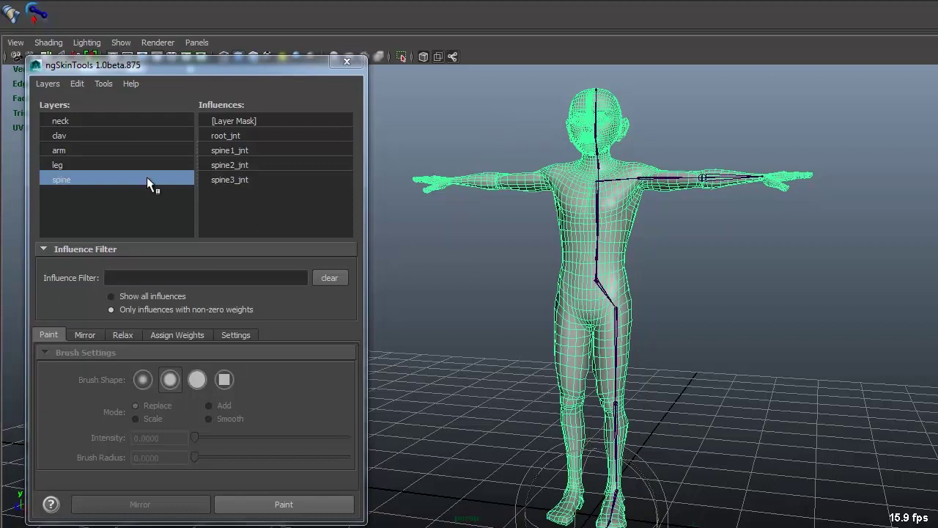
click(73, 184)
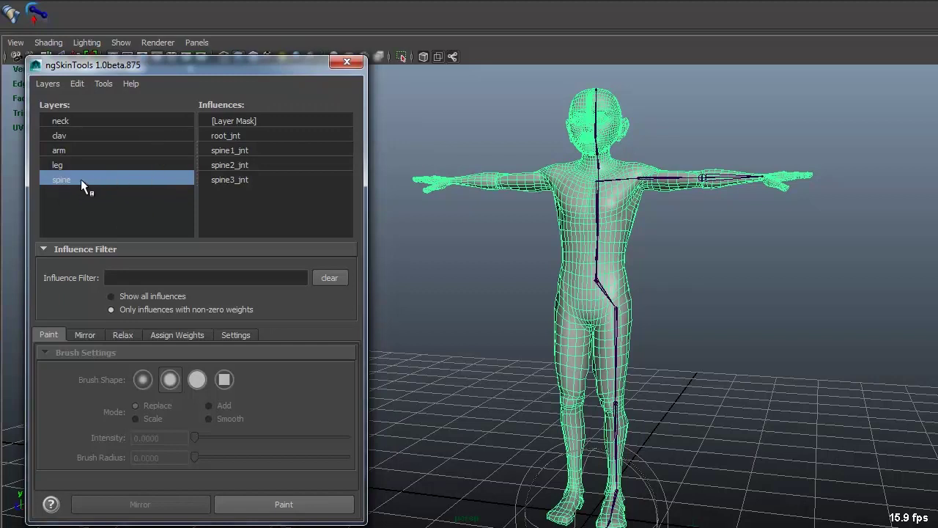
click(77, 164)
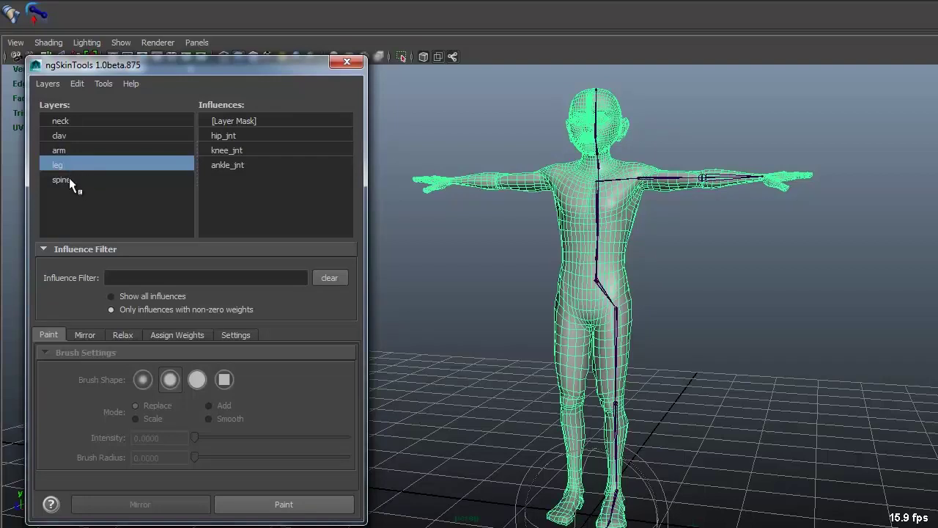
click(75, 180)
click(72, 164)
Start weight painting, switch to the spine layer and display root_jnt's weights.
click(318, 503)
scroll(510, 293, up, 2)
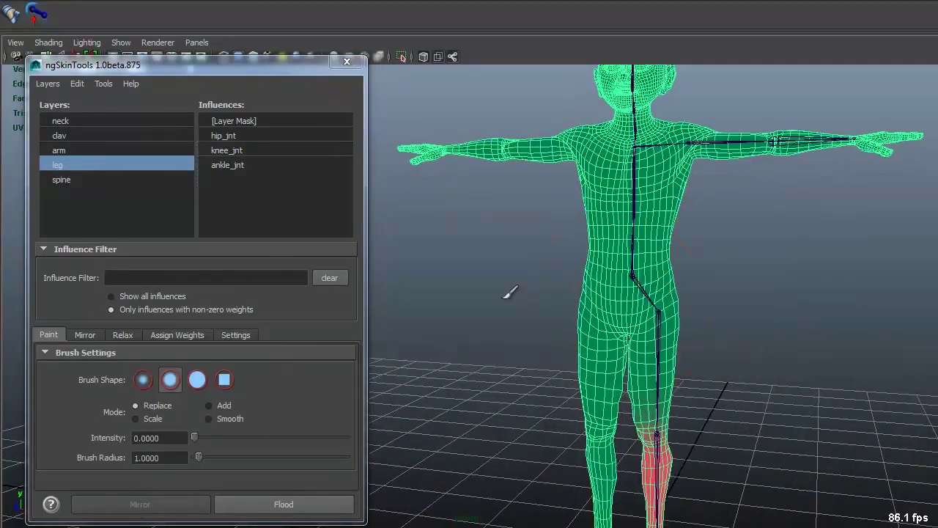
click(133, 179)
click(248, 136)
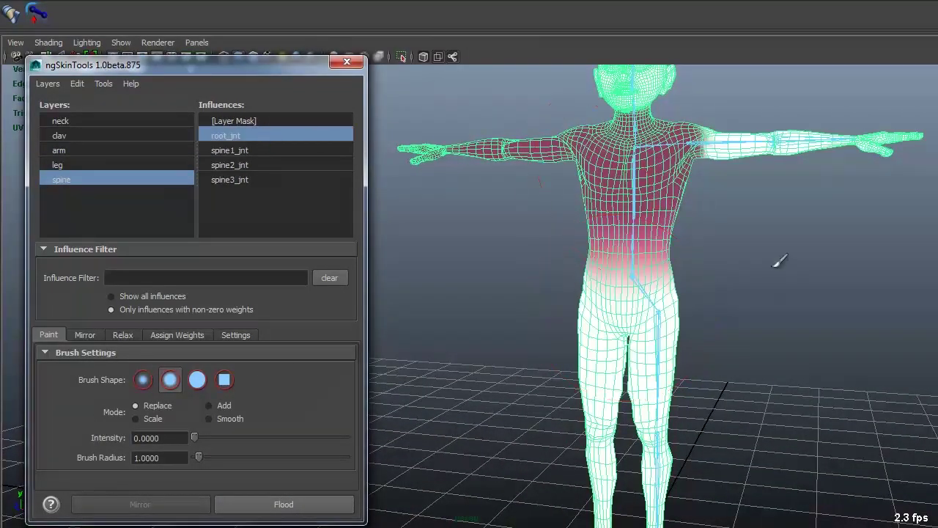
scroll(762, 261, up, 3)
scroll(635, 308, down, 5)
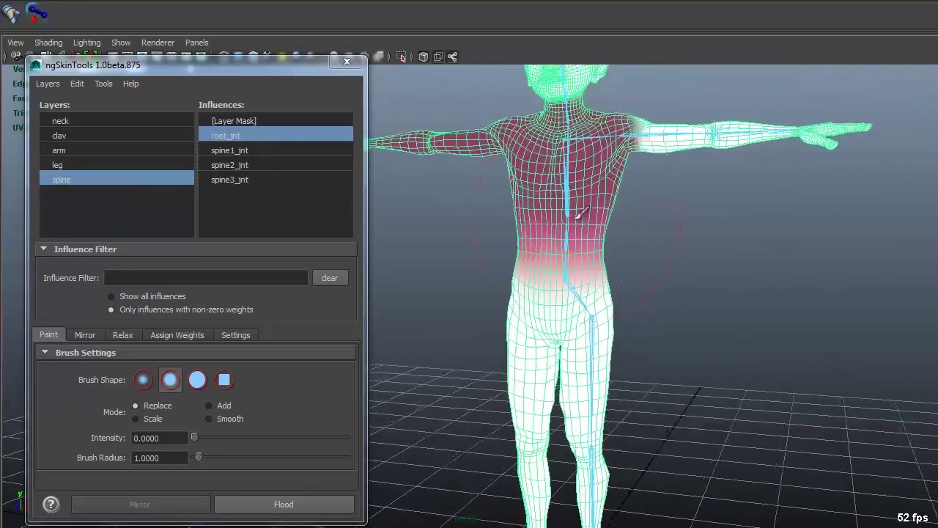
scroll(659, 283, up, 2)
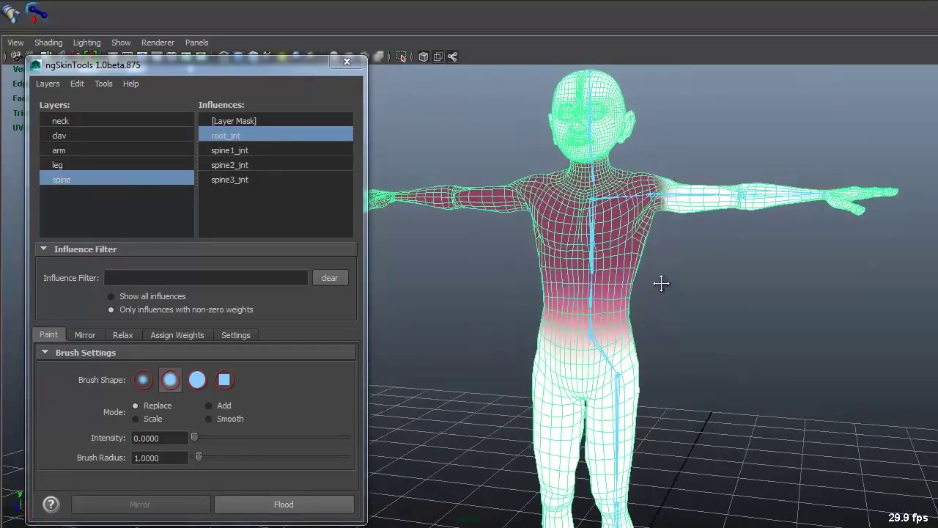
alt+drag(674, 269, 494, 222)
Compare spine1_jnt, spine2_jnt, spine3_jnt and root_jnt weights, then return to the leg layer.
click(245, 150)
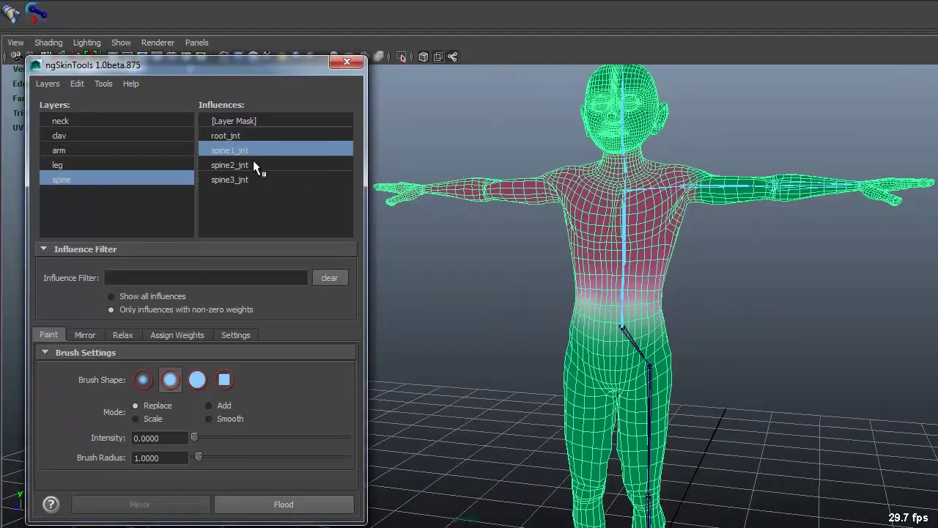
click(252, 165)
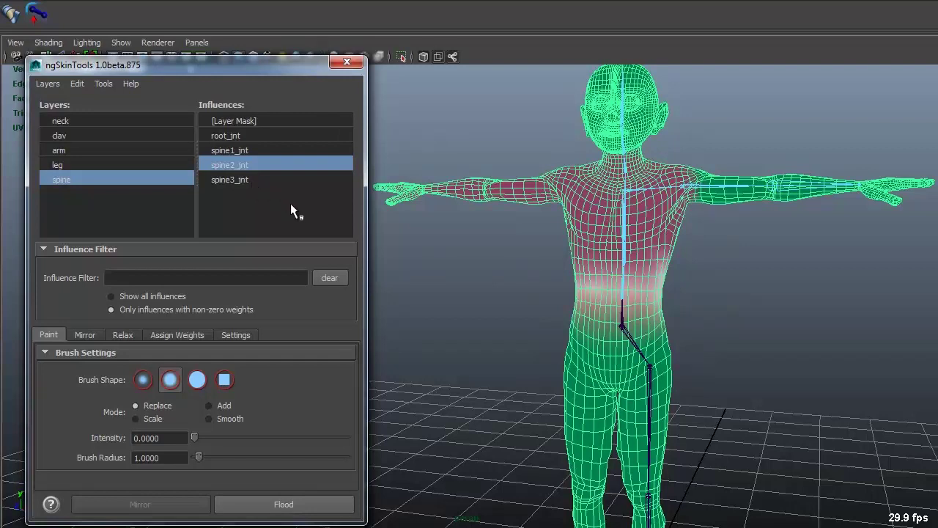
click(249, 150)
click(252, 163)
click(254, 149)
click(255, 164)
click(256, 178)
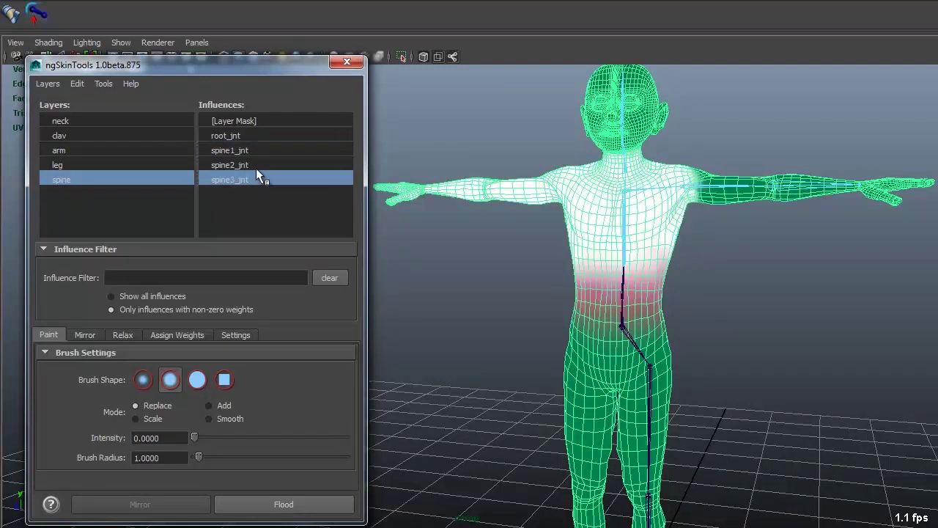
click(247, 135)
click(253, 165)
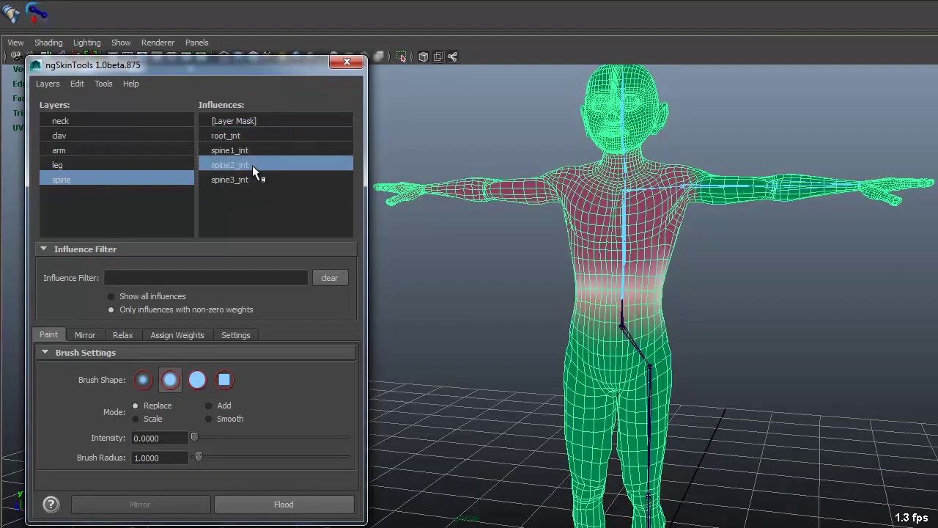
click(251, 179)
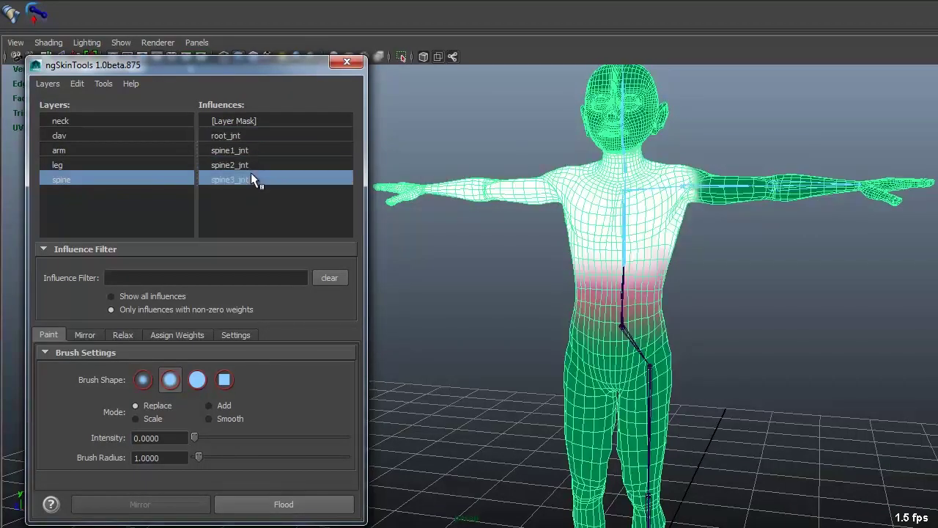
click(134, 166)
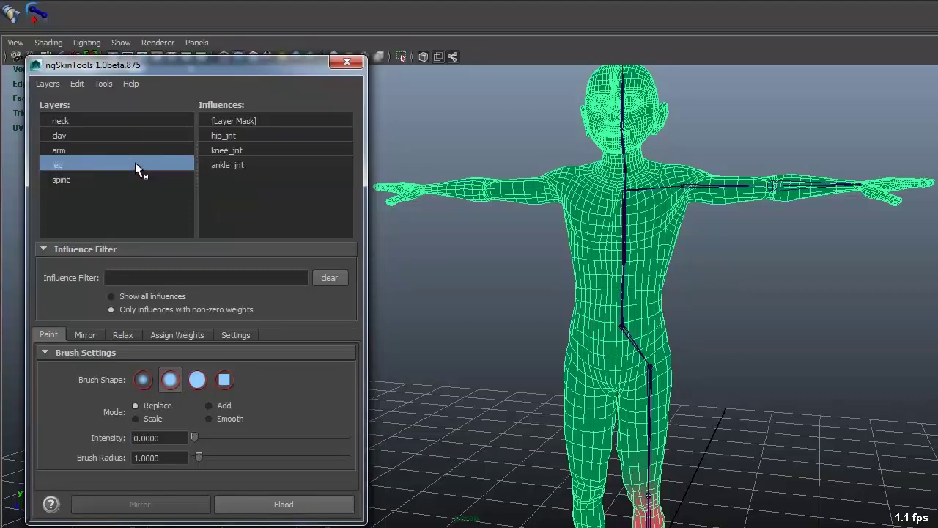
Display hip_jnt's weights and the leg layer's mask from a side view.
click(244, 134)
scroll(579, 195, up, 3)
scroll(568, 220, down, 5)
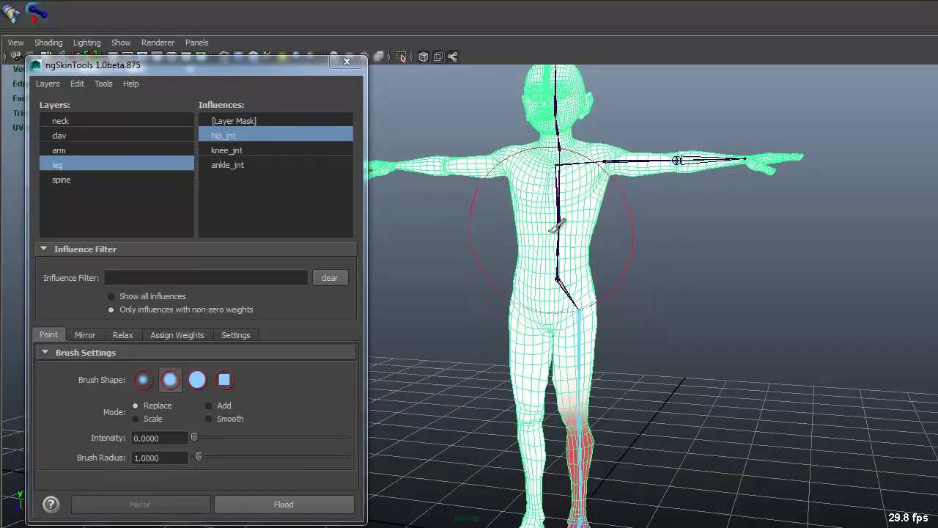
scroll(670, 286, up, 2)
alt+middle_drag(671, 286, 540, 231)
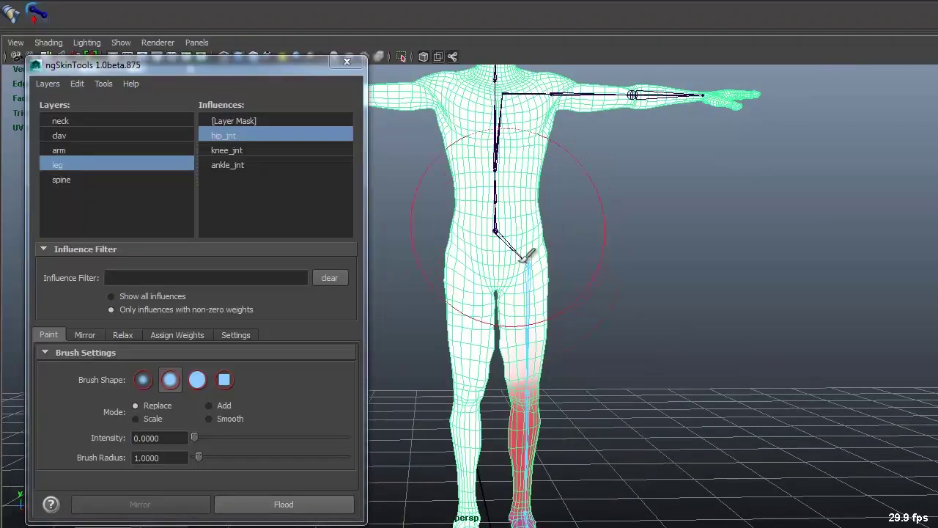
mouse_move(549, 224)
alt+mouse_down()
mouse_move(522, 183)
mouse_move(557, 249)
mouse_move(675, 226)
mouse_move(611, 195)
mouse_move(620, 270)
alt+mouse_up()
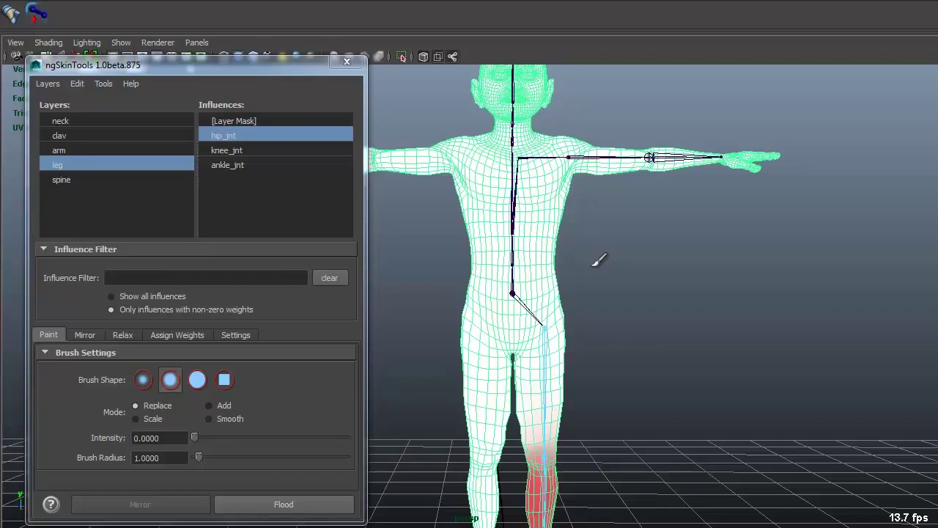
click(235, 122)
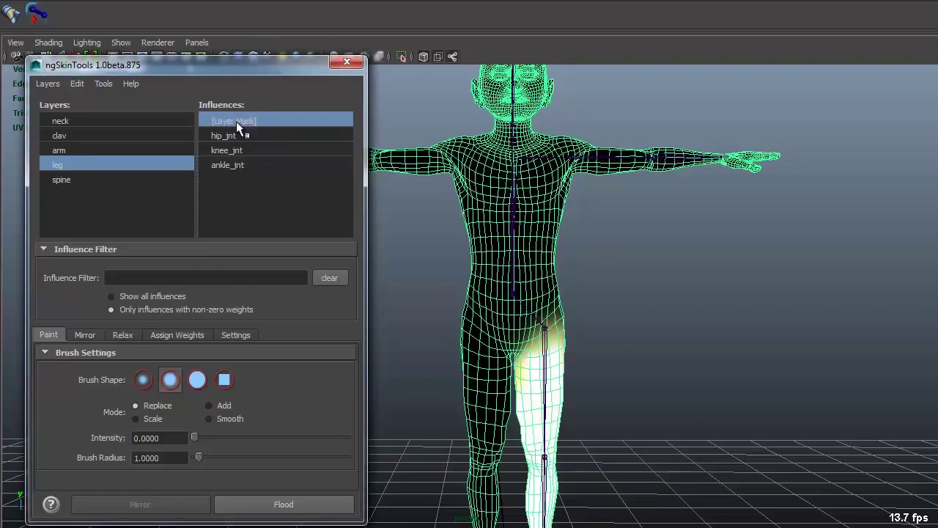
scroll(670, 209, up, 5)
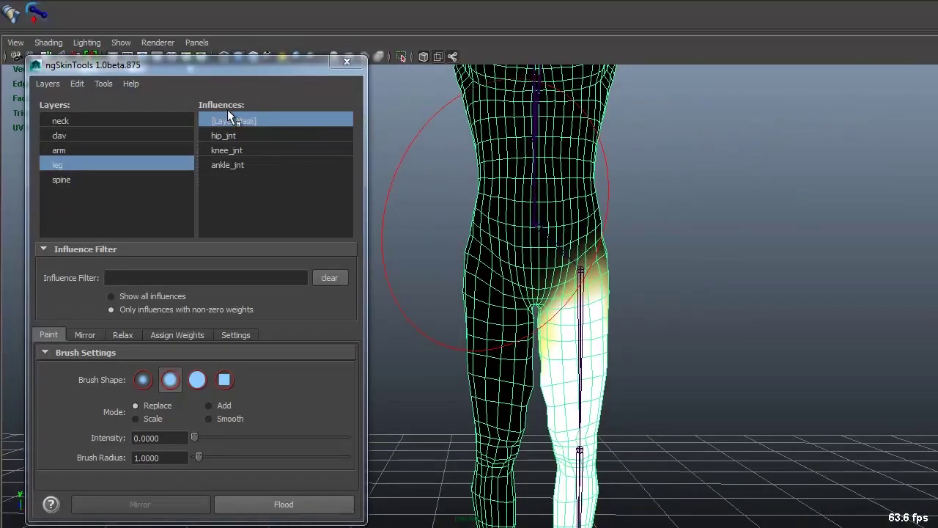
mouse_move(683, 239)
alt+mouse_down()
mouse_move(604, 268)
mouse_move(579, 306)
mouse_move(606, 286)
mouse_move(587, 234)
mouse_move(607, 212)
mouse_move(687, 237)
mouse_move(669, 247)
alt+mouse_up()
Inspect hip_jnt, knee_jnt, ankle_jnt and the leg mask on the lower leg.
click(230, 135)
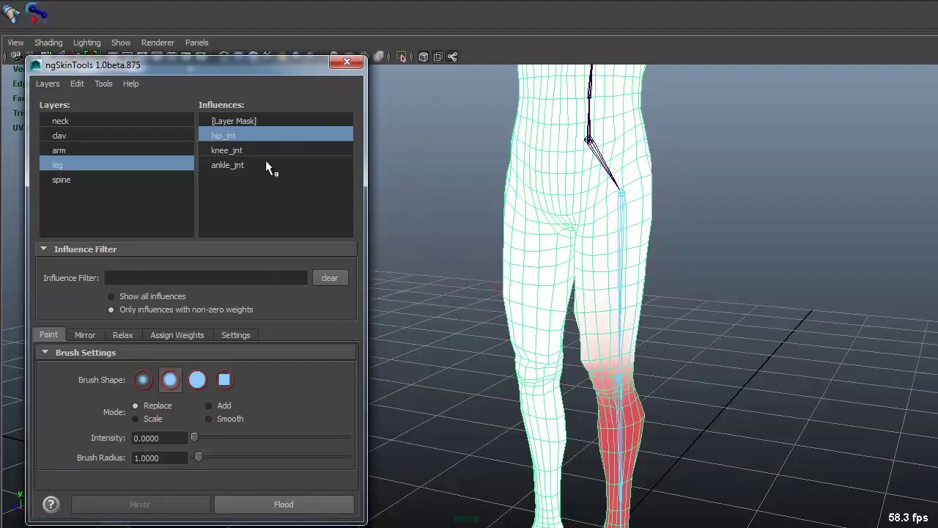
click(250, 150)
alt+drag(702, 294, 539, 181)
click(259, 166)
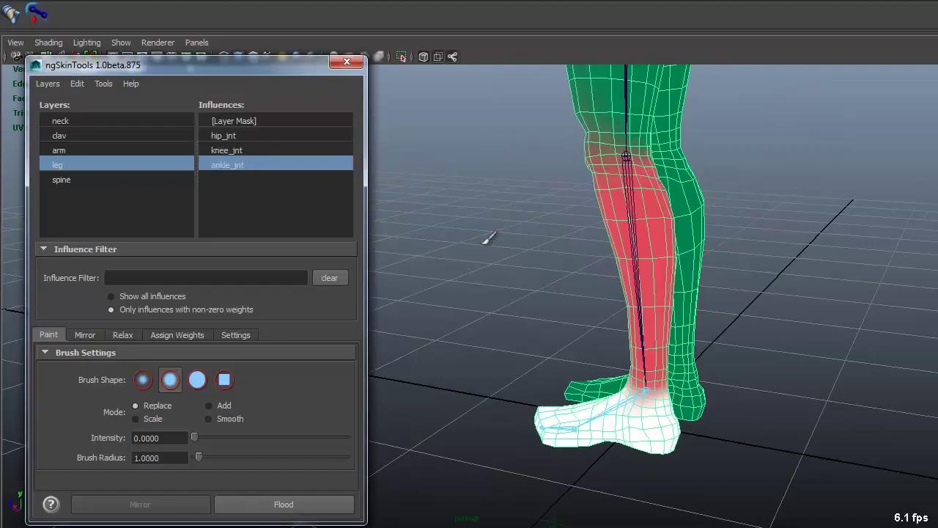
alt+drag(489, 237, 509, 164)
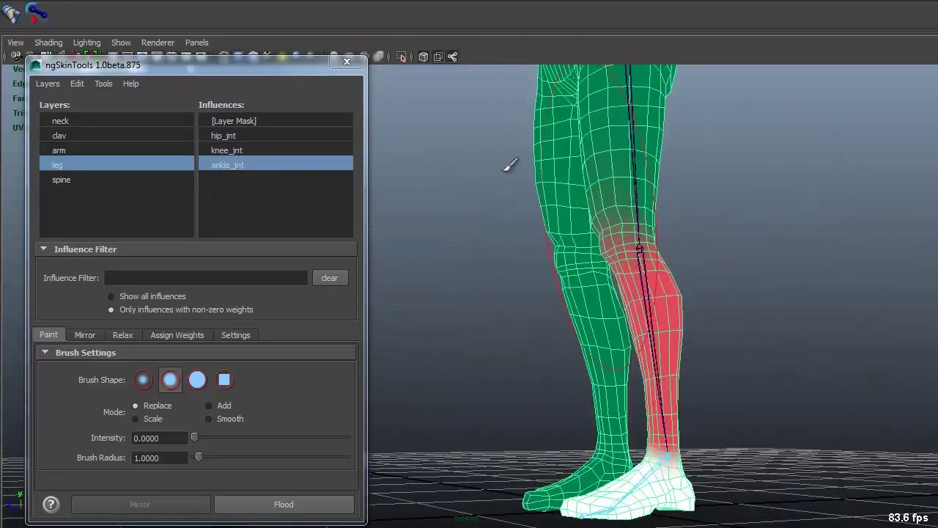
click(273, 120)
alt+drag(635, 238, 619, 156)
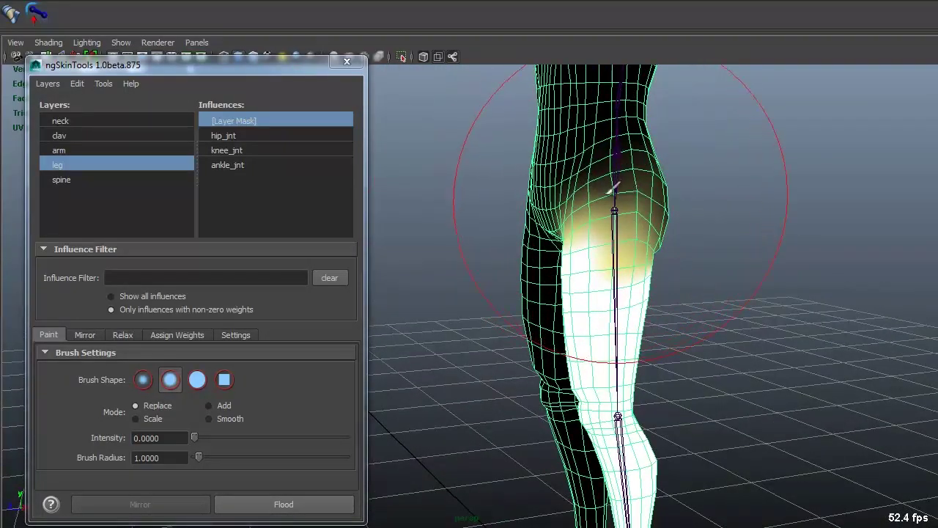
alt+right_drag(625, 152, 637, 212)
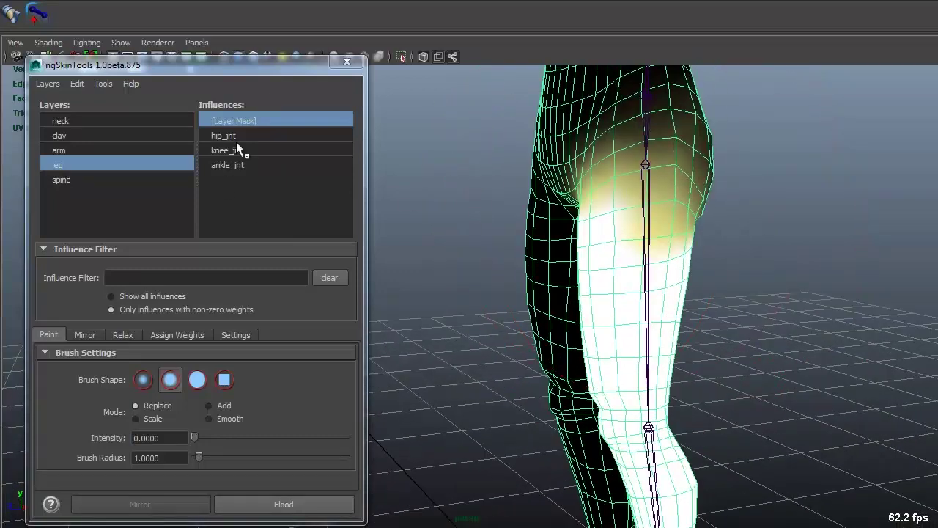
Compare hip_jnt, knee_jnt and ankle_jnt weights around the knee.
click(224, 136)
click(258, 151)
click(258, 164)
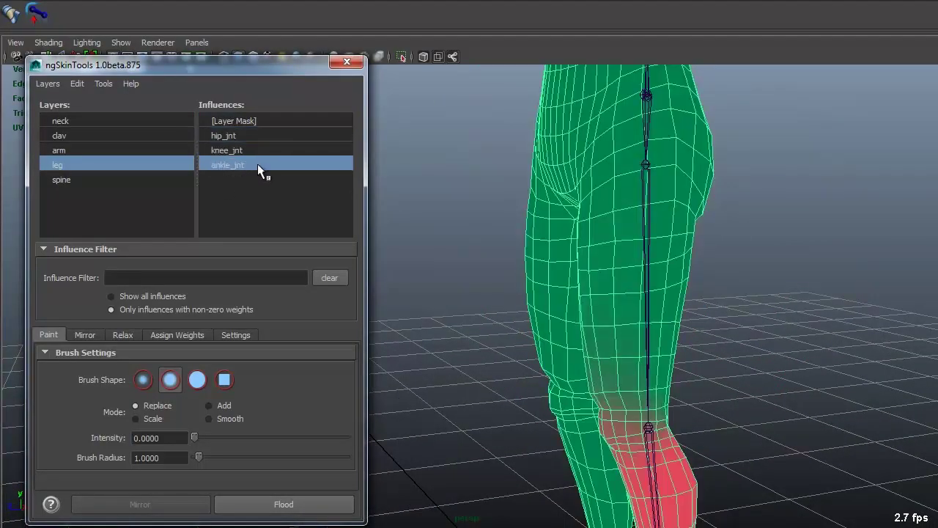
click(257, 135)
click(260, 151)
mouse_move(711, 330)
alt+middle_down()
mouse_move(724, 321)
mouse_move(670, 235)
alt+middle_up()
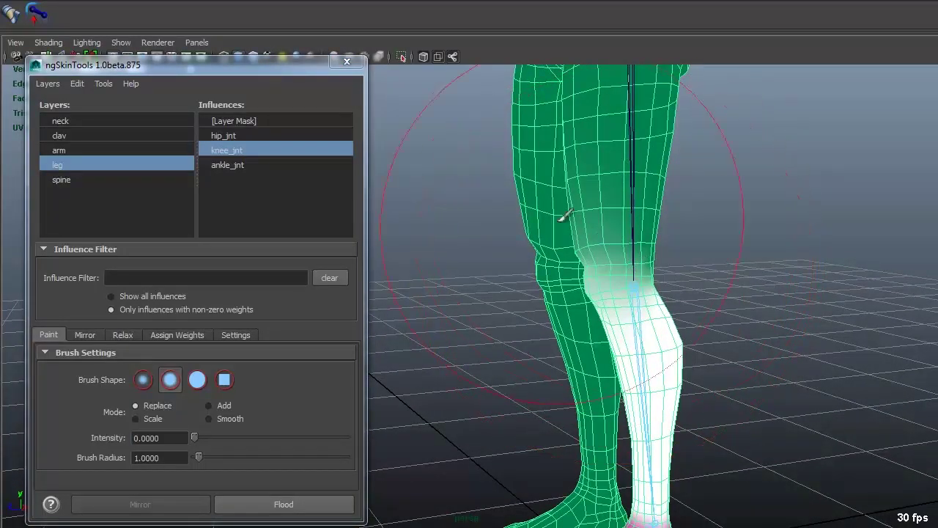
click(242, 136)
click(243, 150)
click(242, 165)
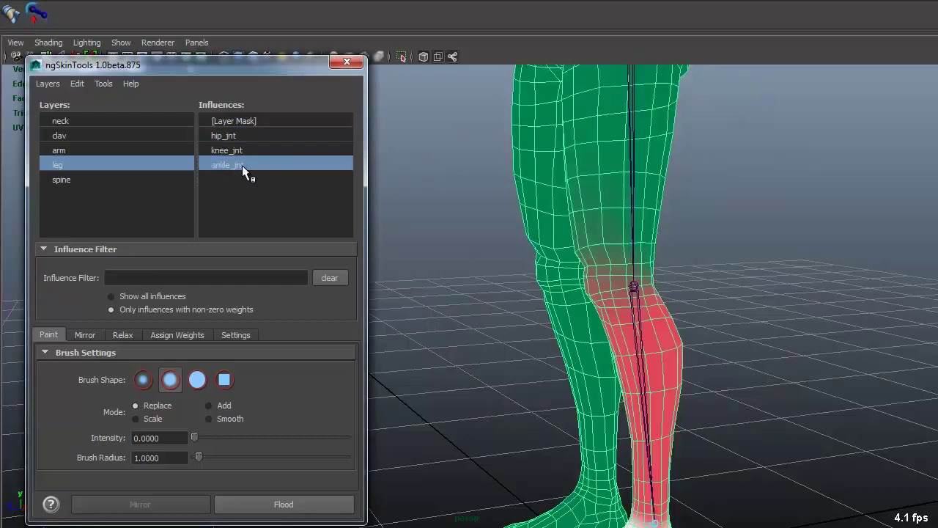
click(246, 137)
click(248, 149)
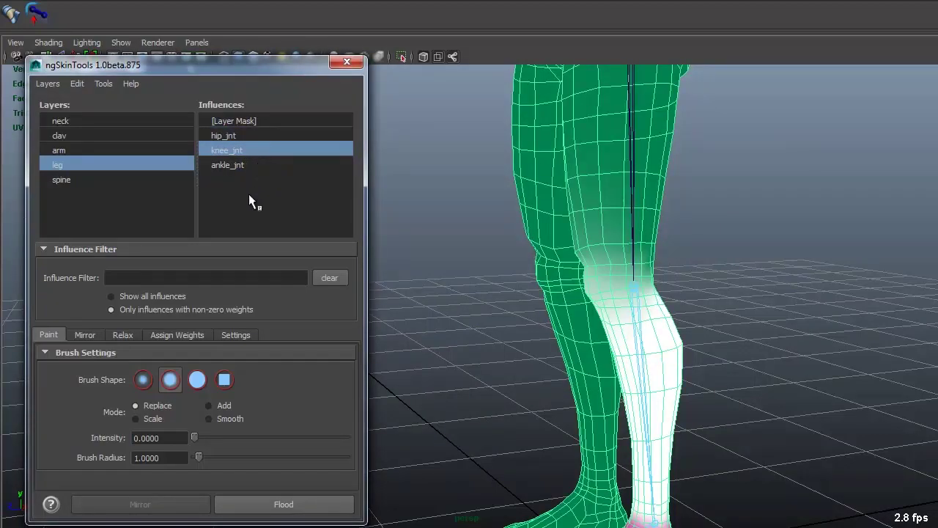
Check ankle_jnt's weights on the shin and foot.
mouse_move(670, 269)
alt+mouse_down()
mouse_move(656, 209)
mouse_move(614, 242)
mouse_move(592, 240)
alt+mouse_up()
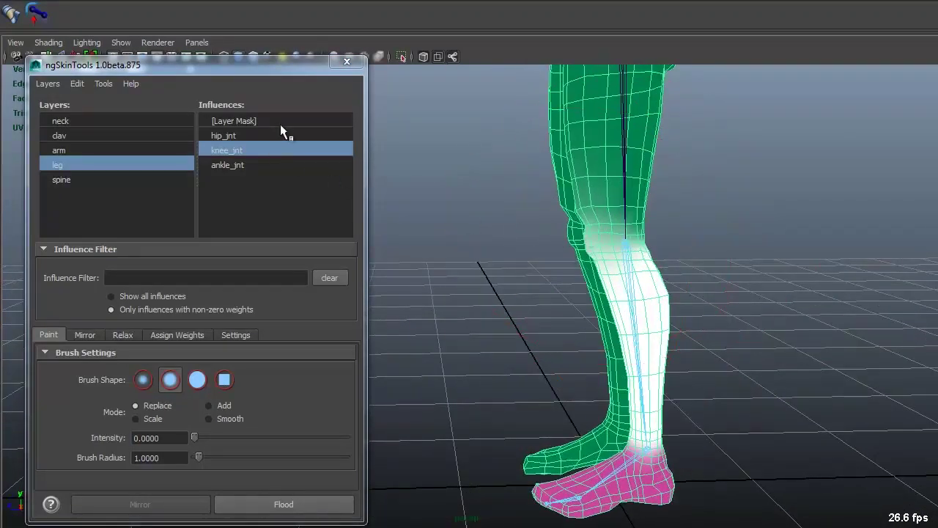
click(250, 165)
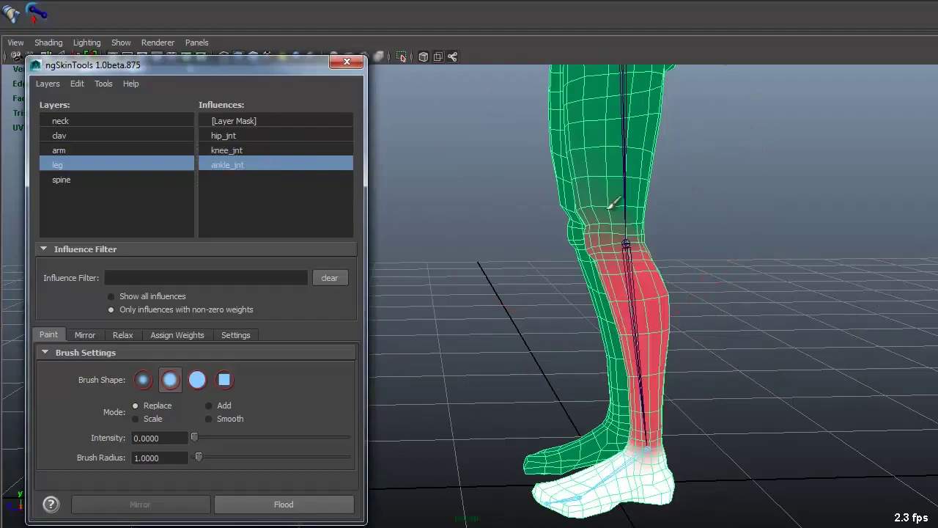
alt+middle_drag(502, 183, 513, 318)
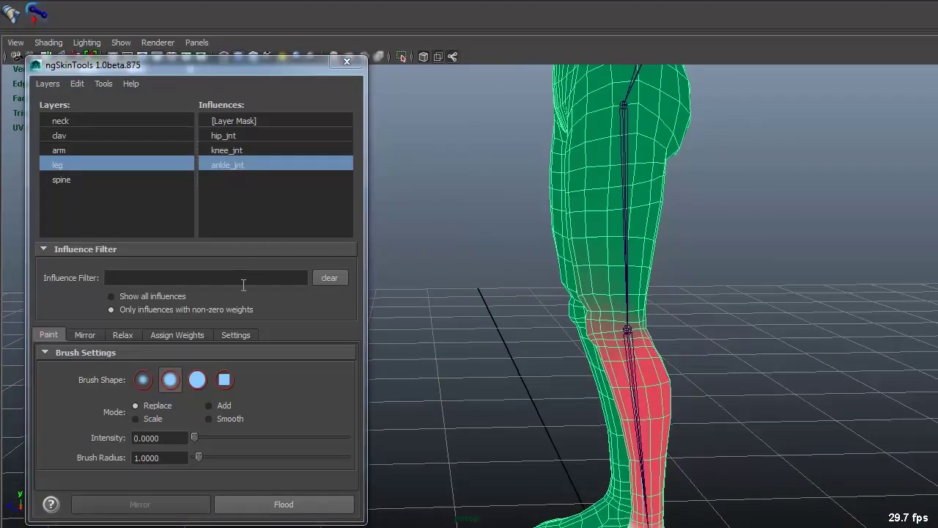
mouse_move(353, 186)
alt+middle_down()
mouse_move(455, 234)
mouse_move(570, 263)
alt+middle_up()
scroll(612, 242, down, 5)
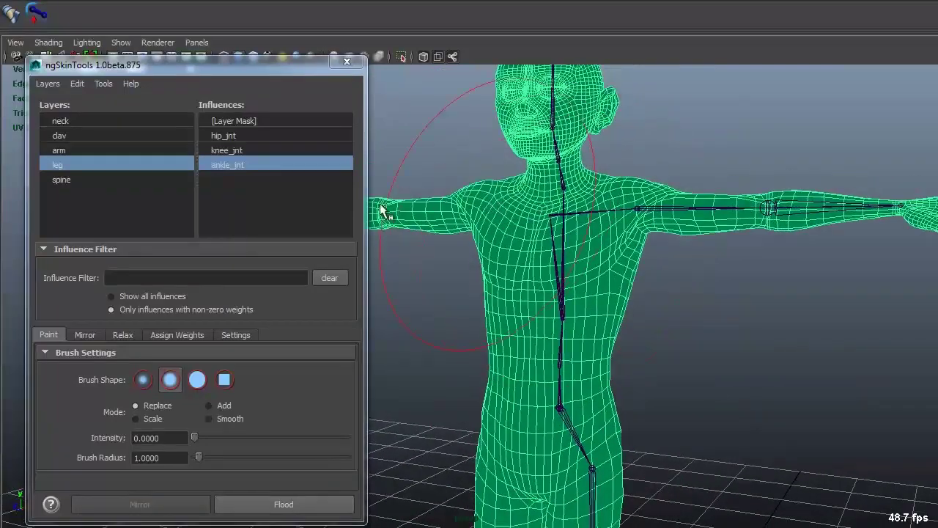
Browse the spine and leg layers, settle on the arm layer, and list all influences.
click(99, 150)
click(85, 178)
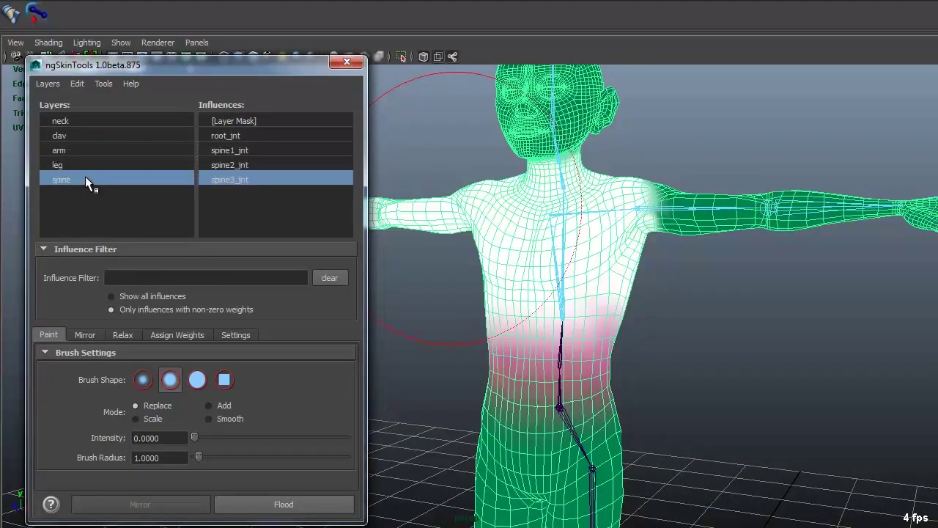
click(90, 164)
click(95, 150)
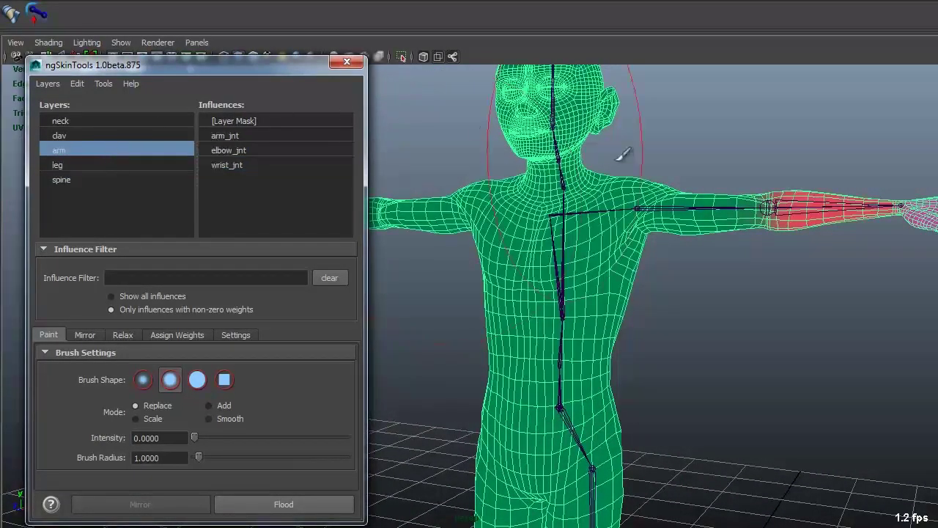
alt+drag(624, 155, 646, 205)
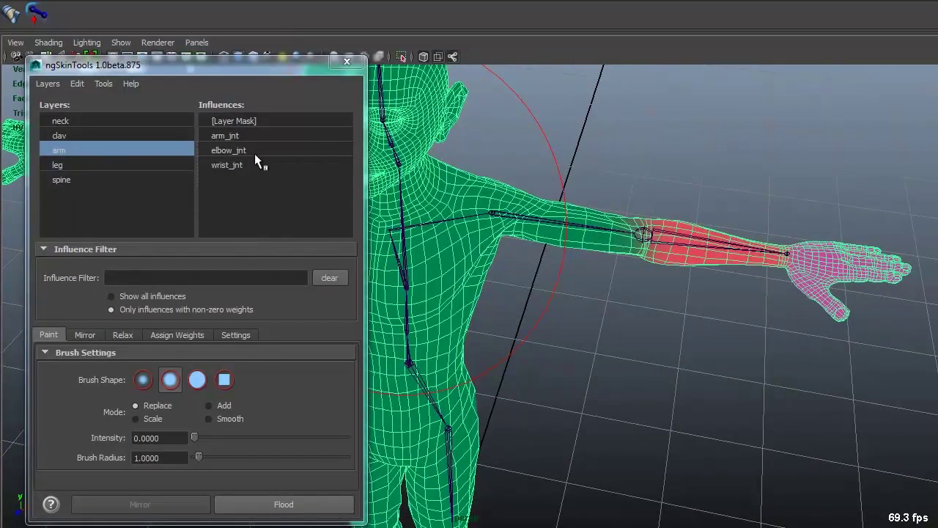
click(147, 296)
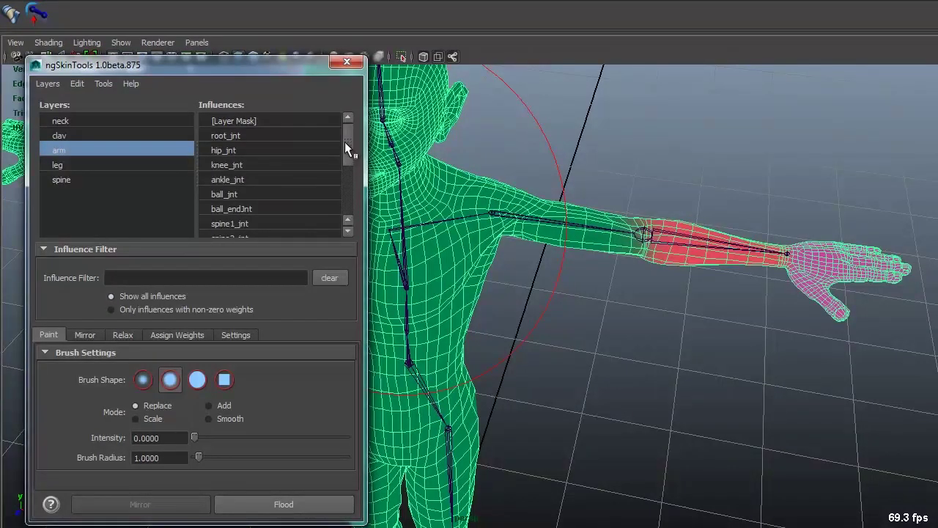
Filter influences by 'arm, elbow,' then by 'spine', and clear the filter.
mouse_move(346, 144)
mouse_down()
mouse_move(353, 205)
mouse_move(349, 127)
mouse_up()
click(279, 278)
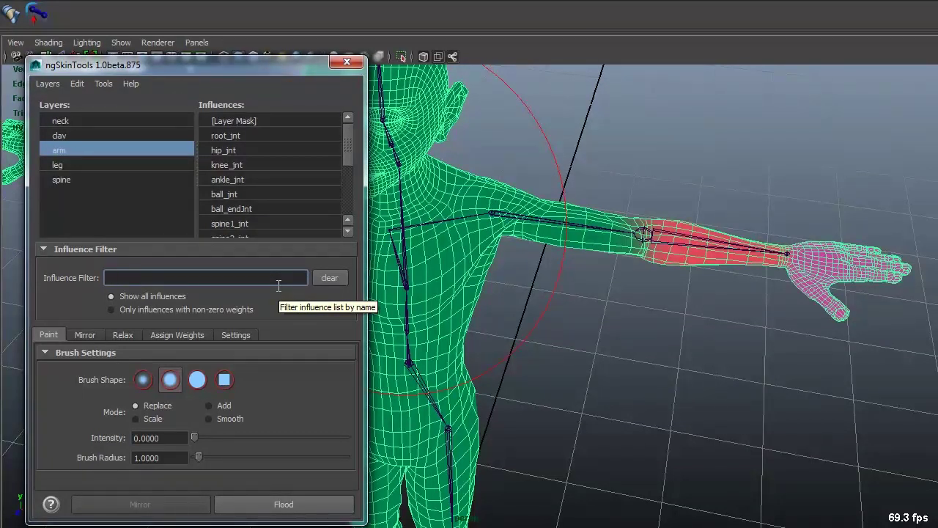
text(arm, elbow, wrist)
key(Return)
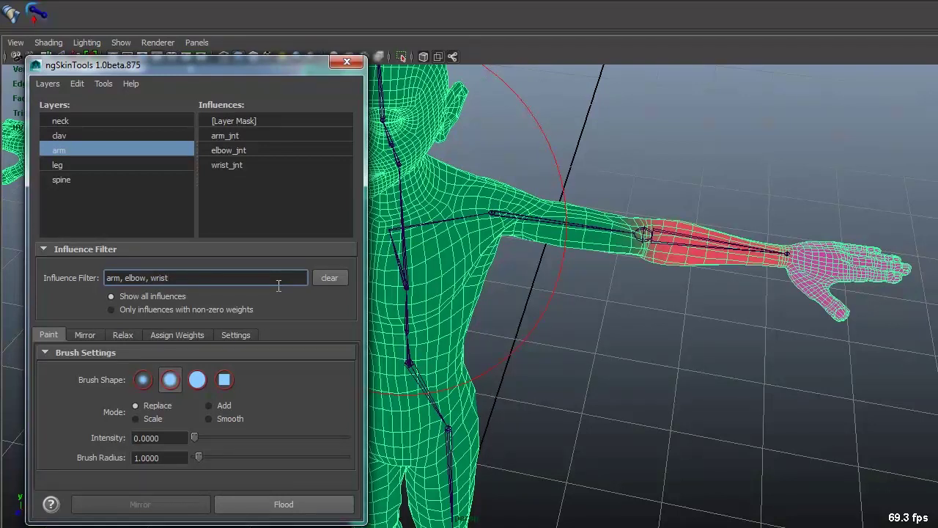
key(ctrl+a)
text(spine)
key(Return)
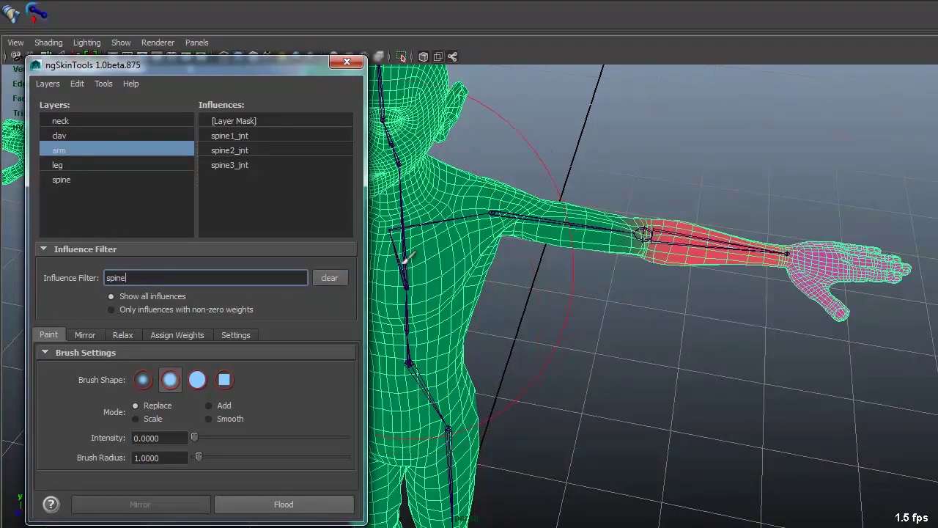
scroll(616, 297, up, 3)
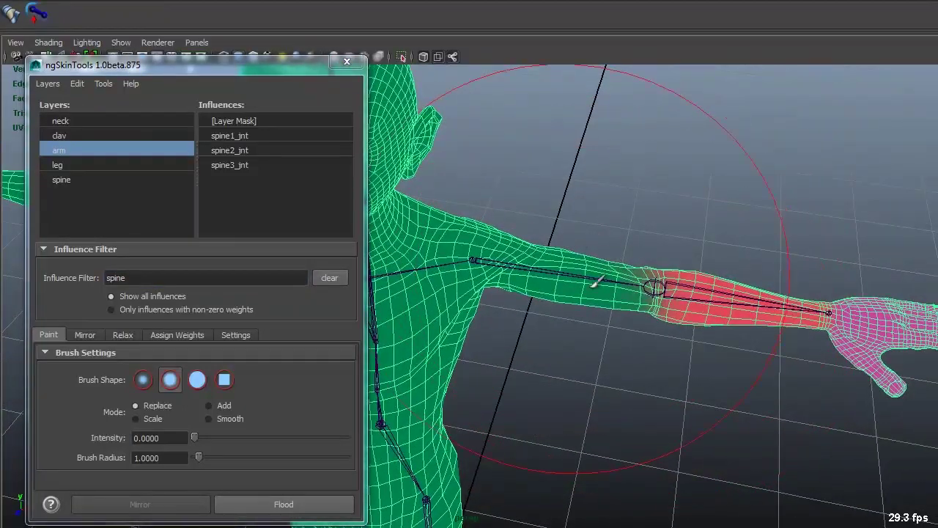
click(329, 278)
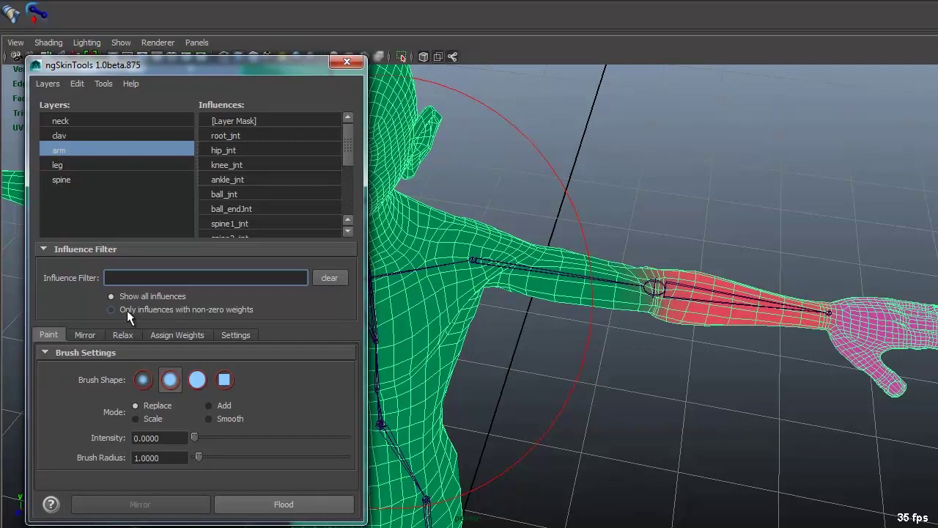
Show only non-zero-weight influences and check arm_jnt, elbow_jnt and wrist_jnt weights.
click(243, 311)
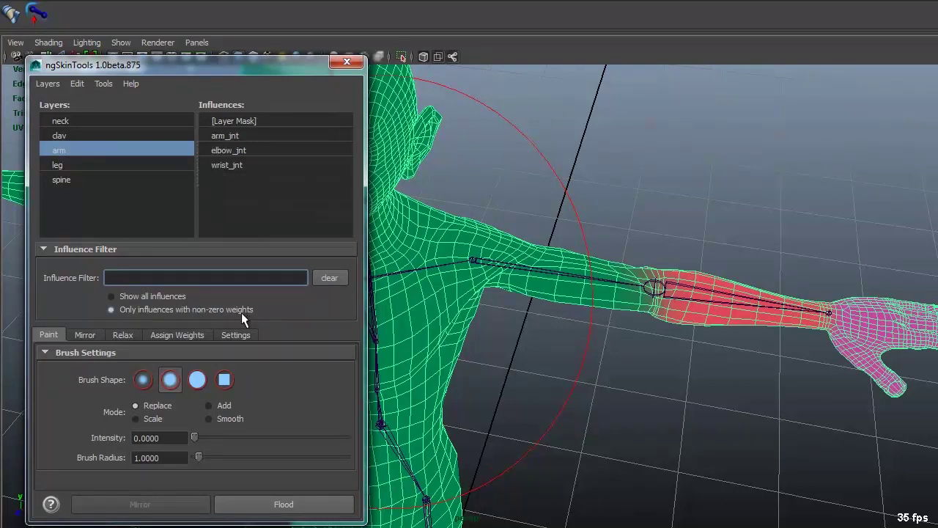
click(258, 138)
click(261, 149)
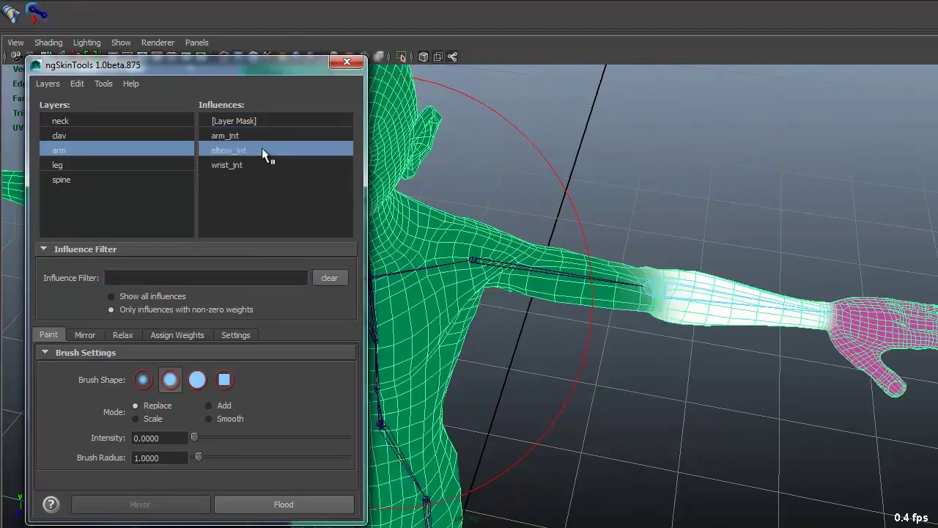
click(264, 163)
scroll(608, 235, down, 3)
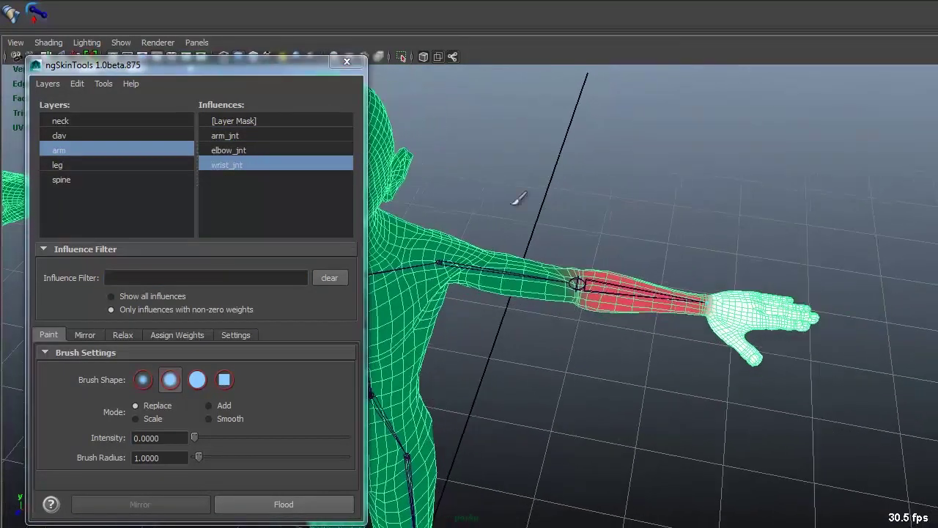
Browse the leg, spine, arm and clav layers, returning to arm_jnt's weights.
click(169, 165)
click(168, 181)
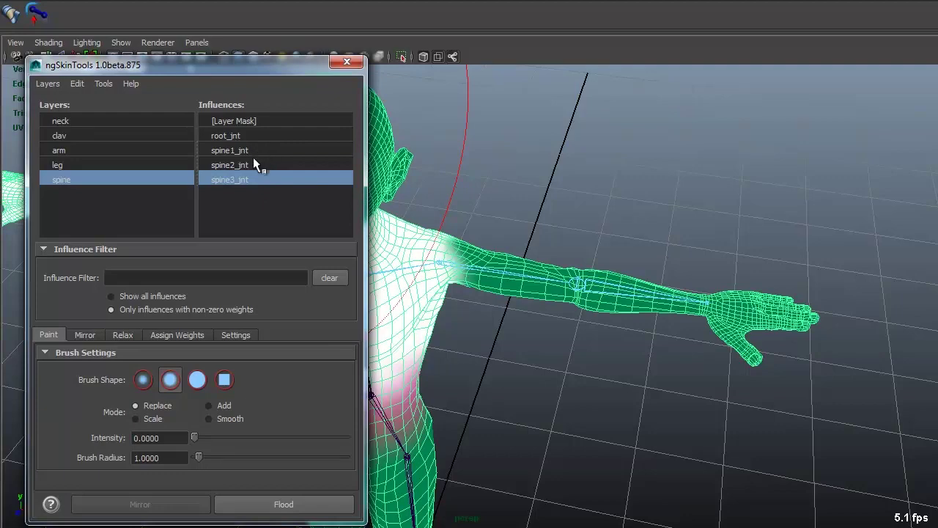
click(145, 164)
click(151, 150)
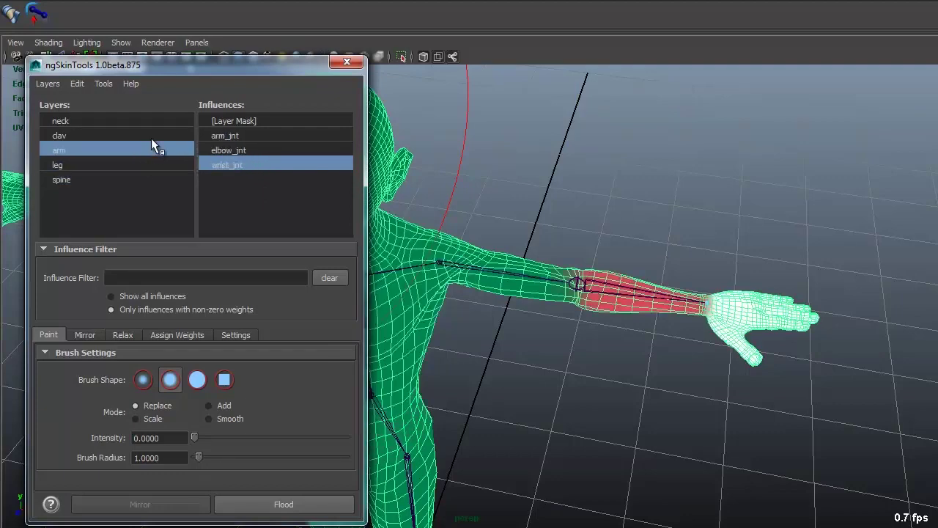
click(150, 136)
click(144, 151)
scroll(723, 237, up, 5)
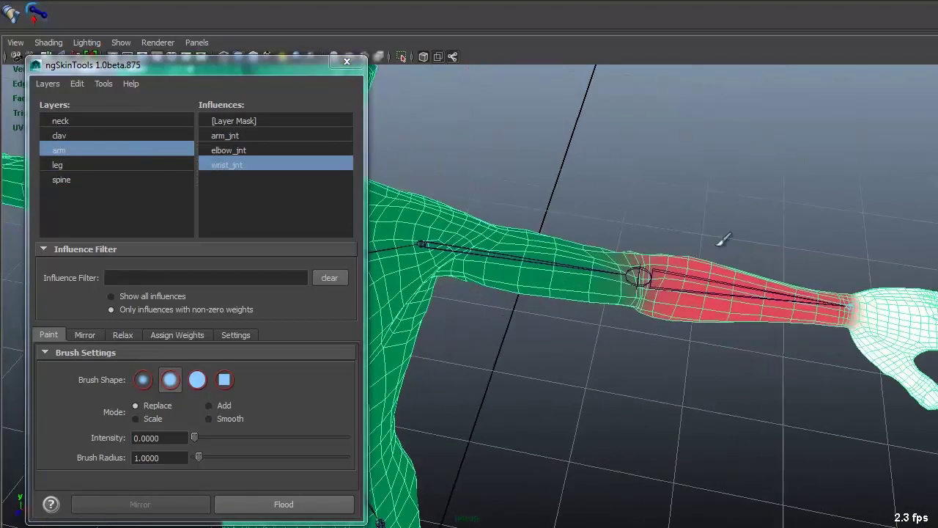
click(259, 136)
Display the arm layer's mask on the torso, then switch to the clav layer.
scroll(660, 257, down, 5)
alt+drag(660, 256, 697, 271)
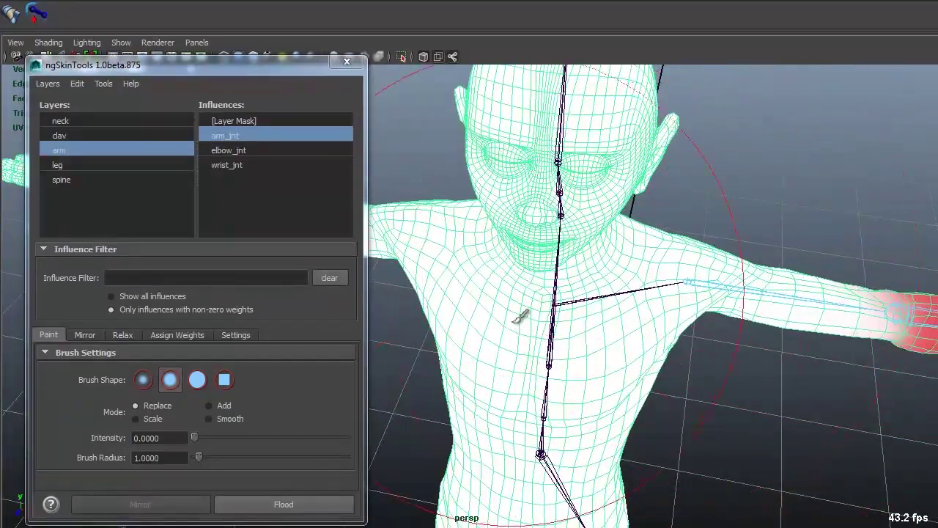
click(234, 121)
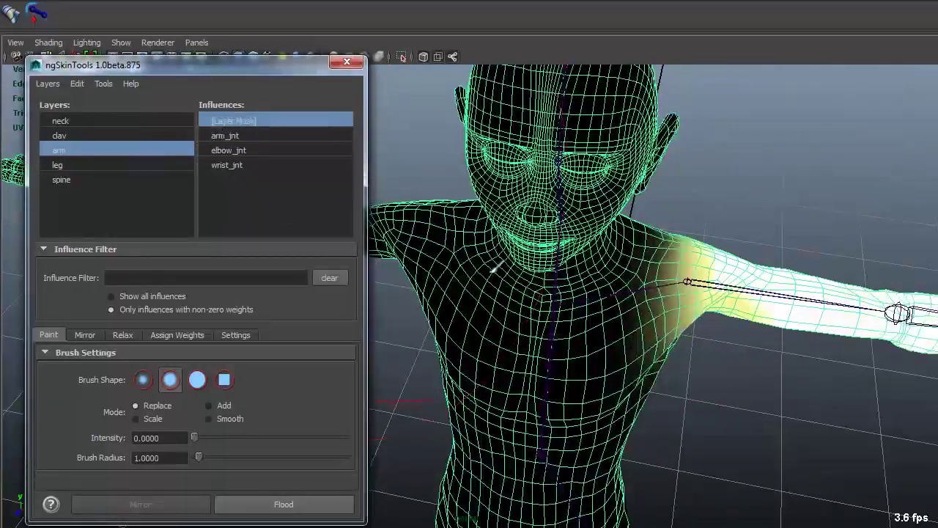
scroll(642, 256, up, 5)
alt+drag(641, 254, 660, 235)
click(123, 138)
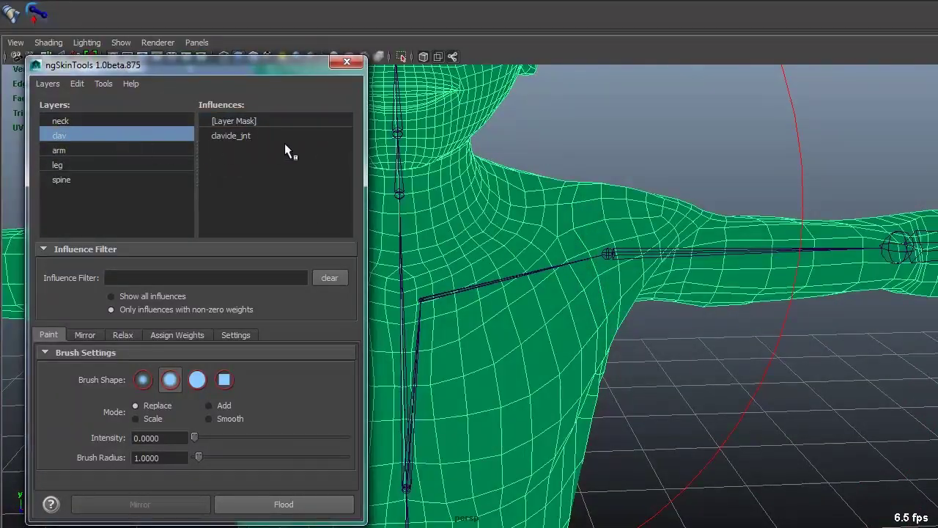
Compare clavicle_jnt's weights with the clav layer mask on the shoulder.
click(228, 135)
mouse_move(601, 235)
alt+mouse_down()
mouse_move(651, 256)
mouse_move(660, 204)
alt+mouse_up()
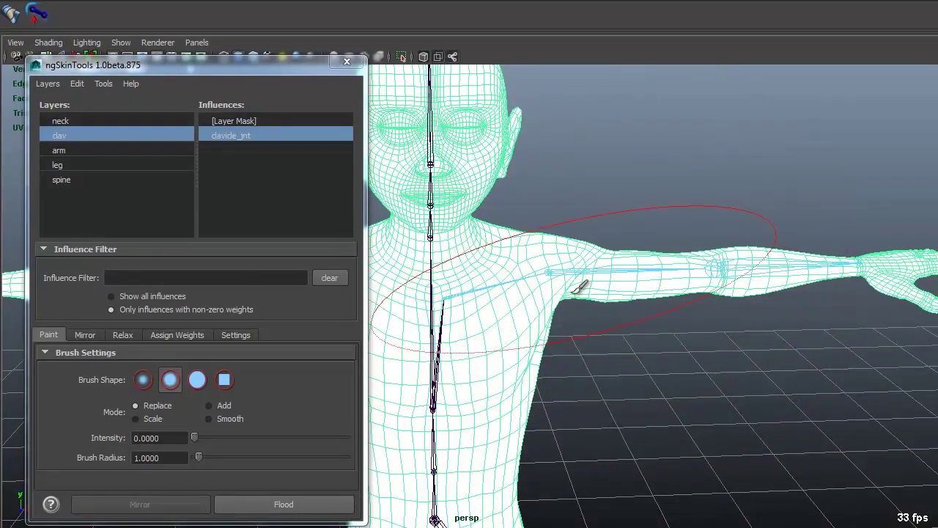
click(280, 122)
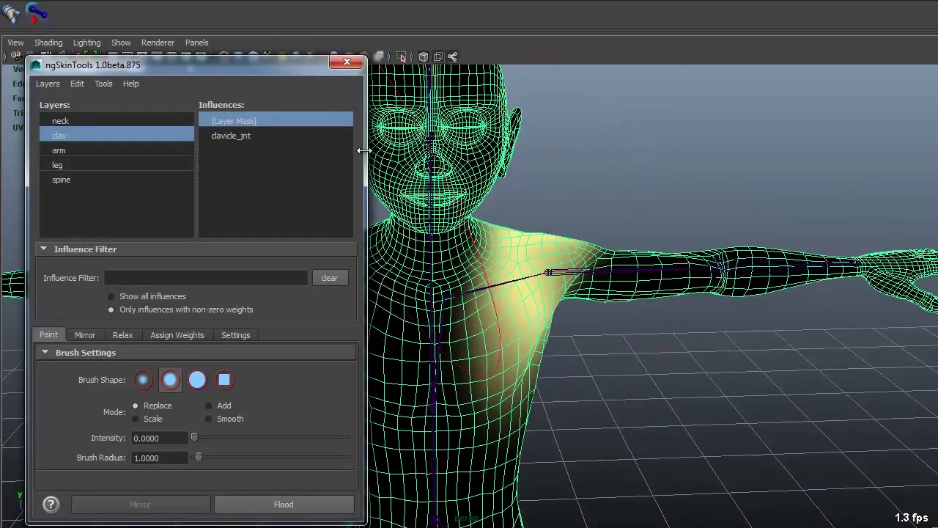
click(325, 136)
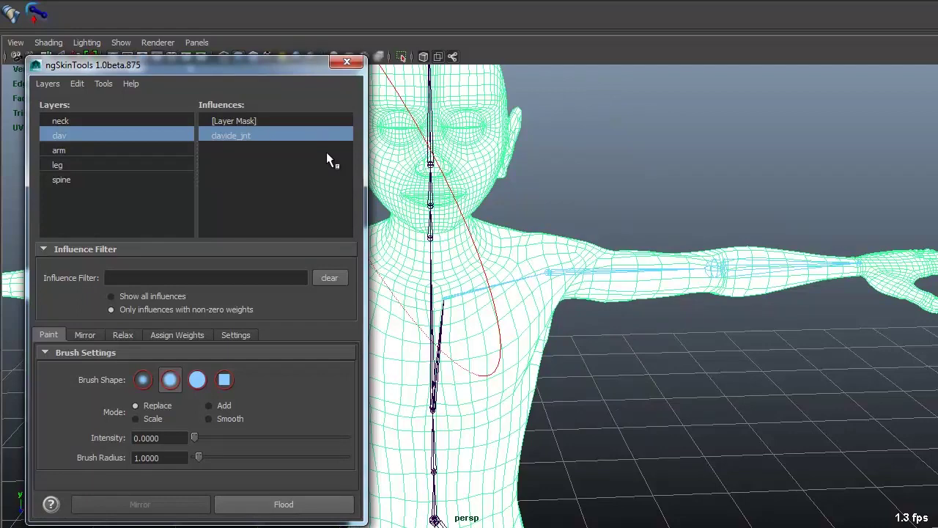
click(325, 122)
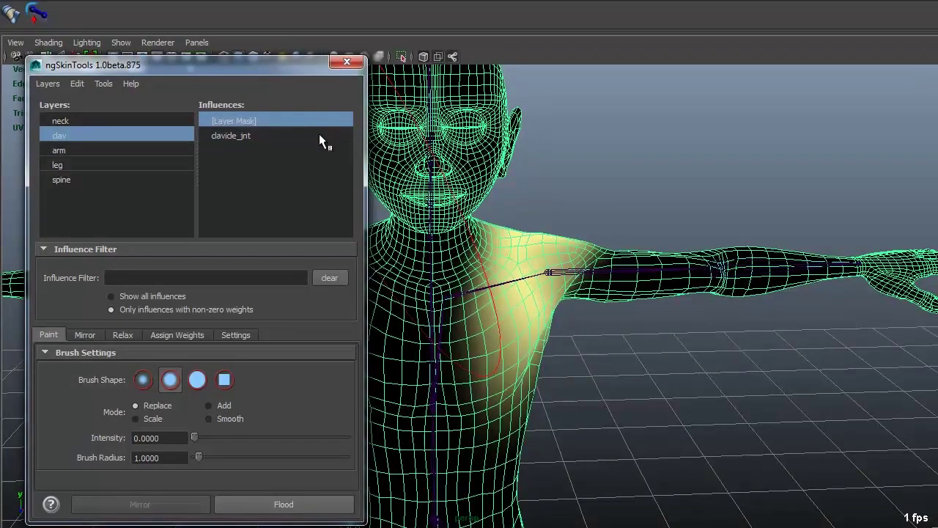
click(281, 133)
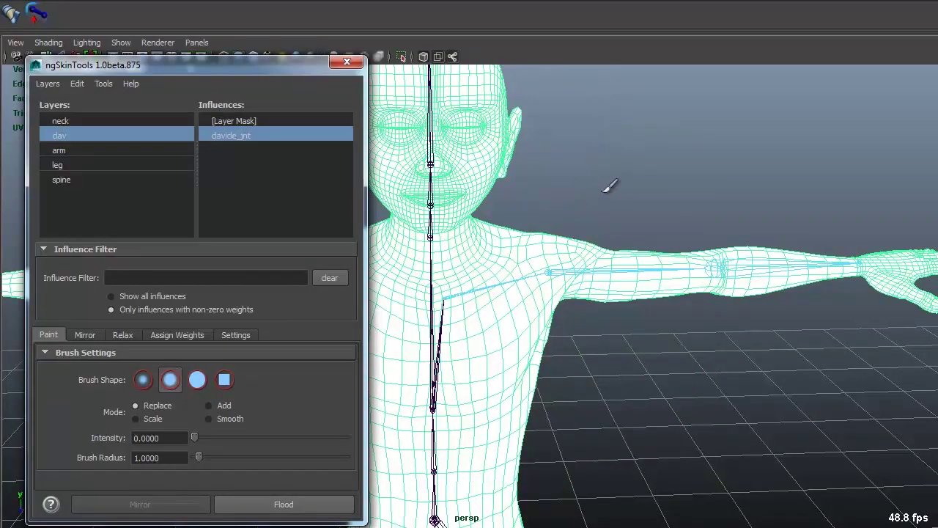
alt+drag(639, 184, 616, 220)
click(294, 120)
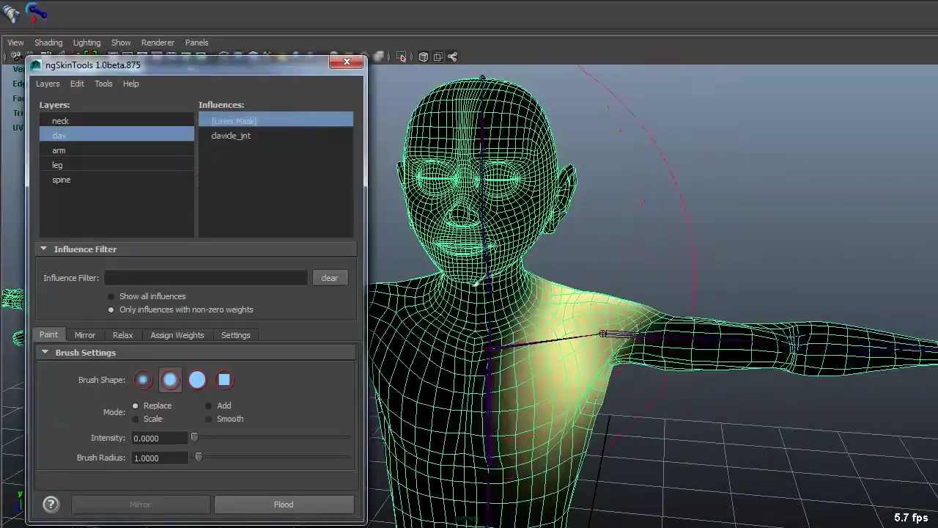
mouse_move(756, 314)
alt+mouse_down()
mouse_move(702, 216)
mouse_move(581, 239)
mouse_move(645, 220)
mouse_move(623, 209)
alt+mouse_up()
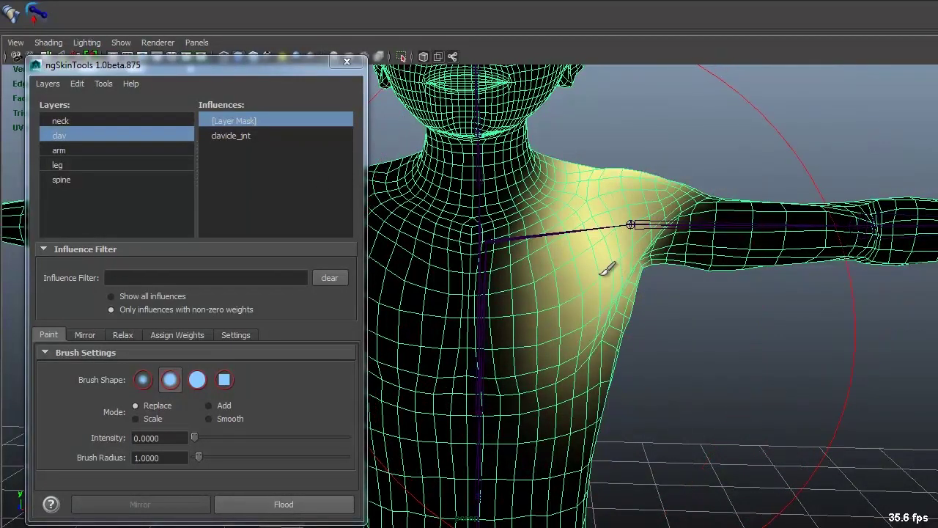
Rotate clavicle_jnt to raise the arm, reselect the mesh, and resume painting with Scale brush at 0.95.
key(e)
click(595, 229)
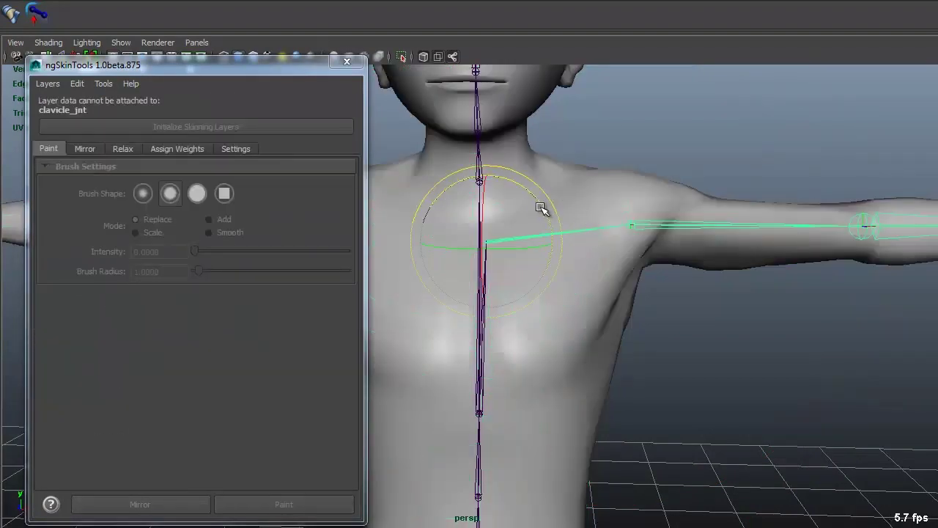
drag(540, 204, 517, 189)
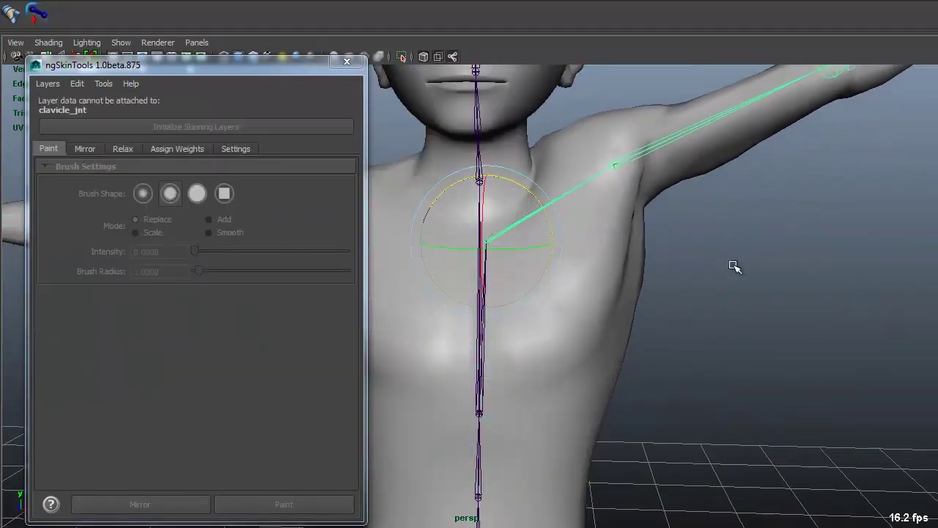
click(638, 306)
alt+drag(660, 269, 316, 221)
click(284, 505)
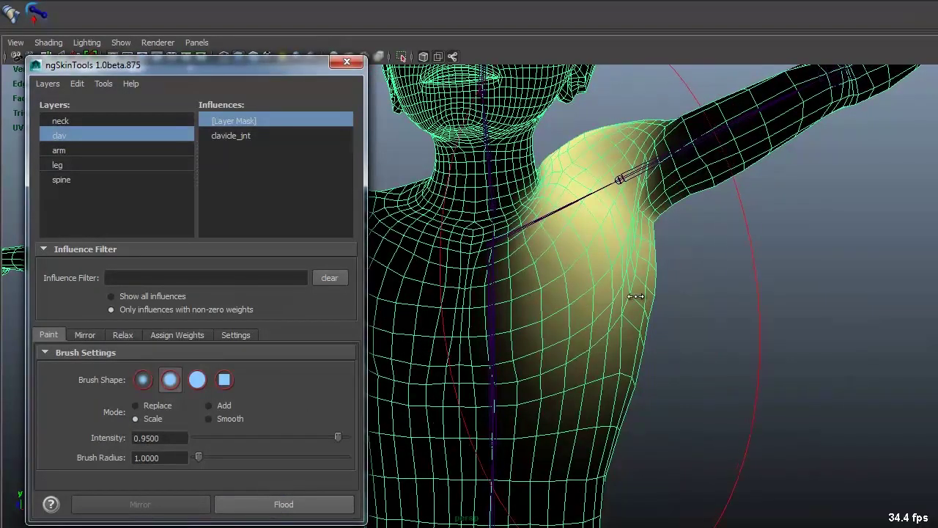
Shrink the brush and scale down the clav layer mask around the shoulder, chest and upper back.
drag(639, 296, 546, 305)
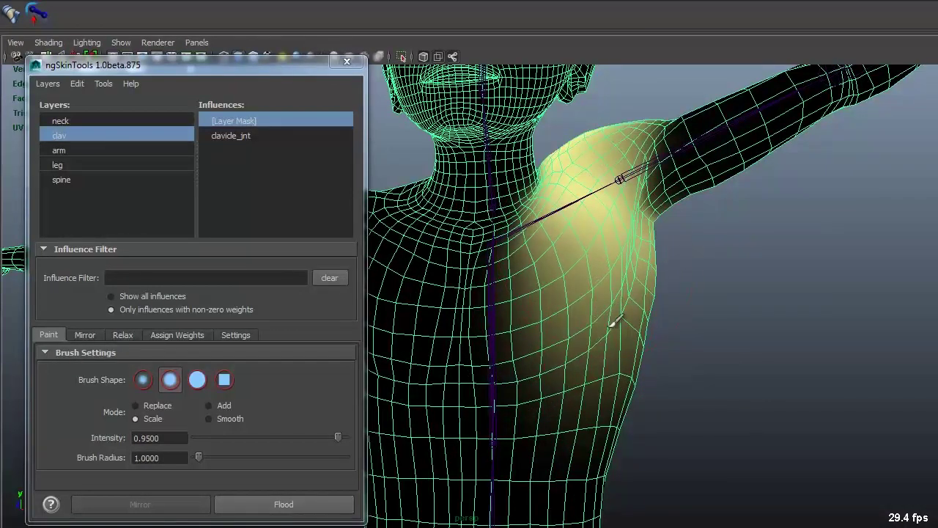
mouse_move(609, 321)
alt+mouse_down()
mouse_move(613, 270)
mouse_move(606, 277)
mouse_move(642, 282)
mouse_move(629, 281)
alt+mouse_up()
mouse_move(648, 311)
alt+mouse_down()
mouse_move(538, 298)
mouse_move(634, 225)
mouse_move(614, 216)
mouse_move(614, 278)
mouse_move(579, 391)
mouse_move(589, 335)
alt+mouse_up()
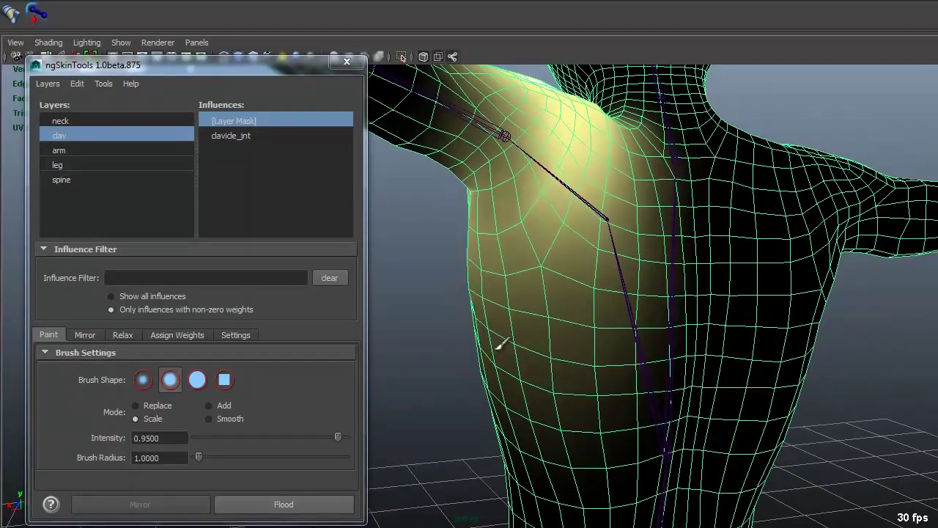
mouse_move(503, 342)
alt+mouse_down()
mouse_move(641, 272)
mouse_move(717, 301)
mouse_move(586, 279)
alt+mouse_up()
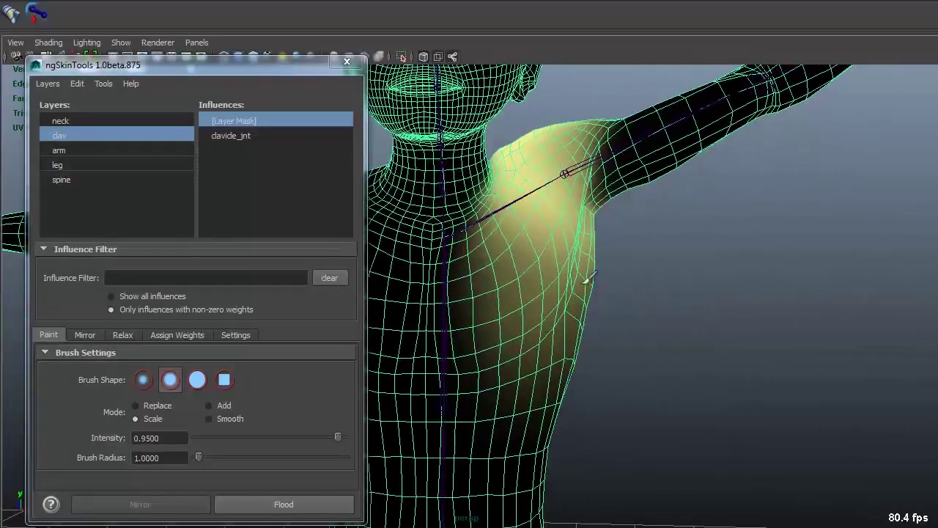
mouse_move(607, 314)
alt+mouse_down()
mouse_move(658, 334)
mouse_move(638, 269)
alt+mouse_up()
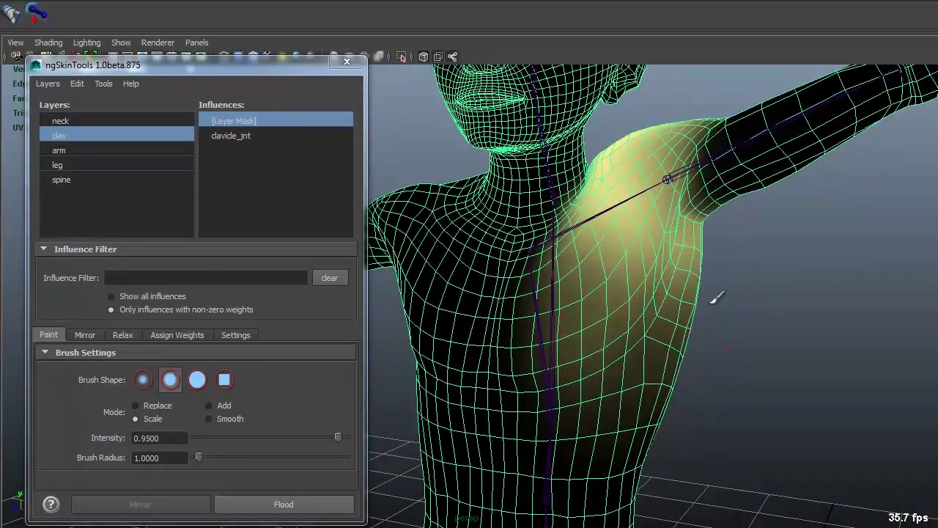
alt+drag(714, 297, 586, 302)
mouse_move(655, 306)
alt+mouse_down()
mouse_move(607, 279)
mouse_move(613, 254)
mouse_move(606, 282)
mouse_move(608, 261)
alt+mouse_up()
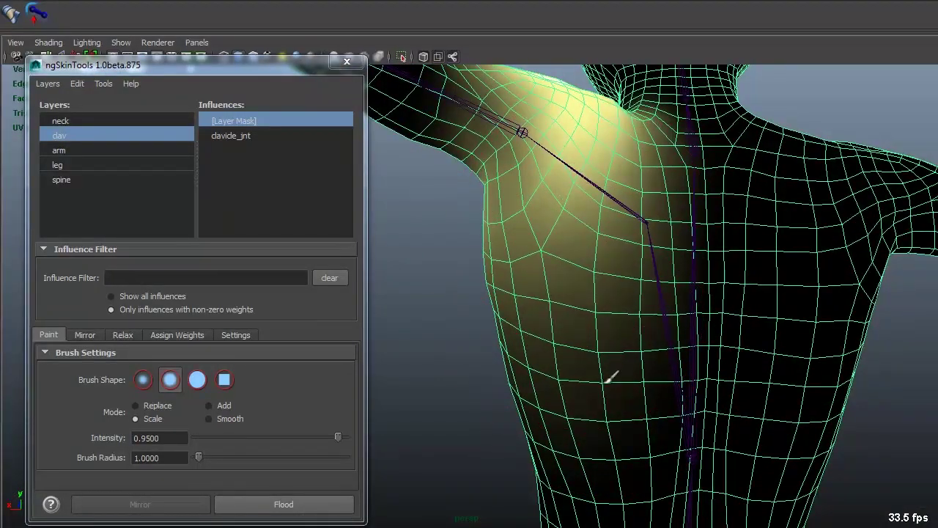
alt+drag(611, 377, 660, 290)
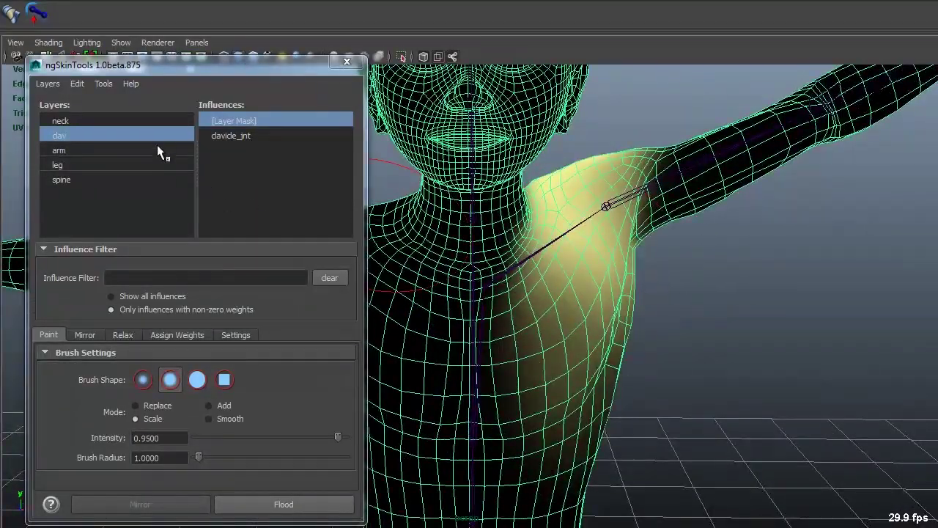
On the neck layer, paint more neck_base_jnt weight around the neck, then review neck_jnt, head_jnt and the mask.
click(167, 122)
click(264, 164)
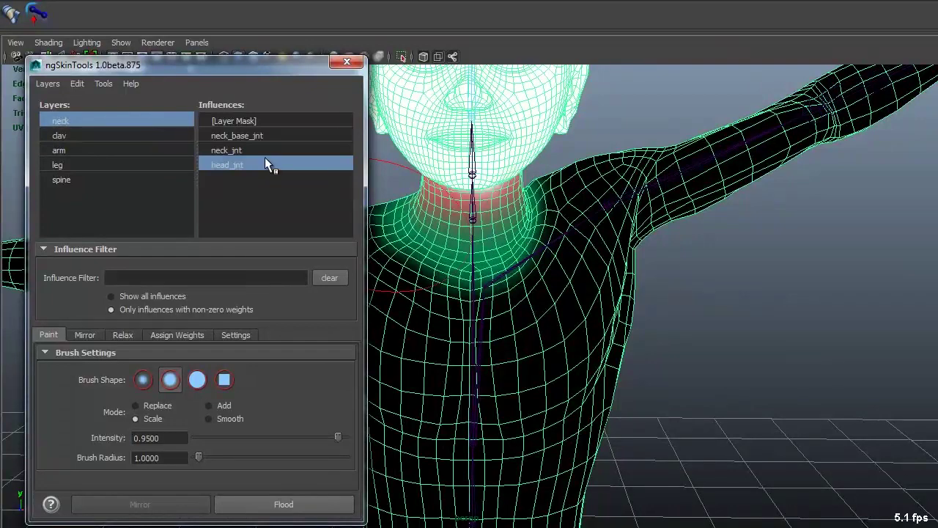
click(271, 135)
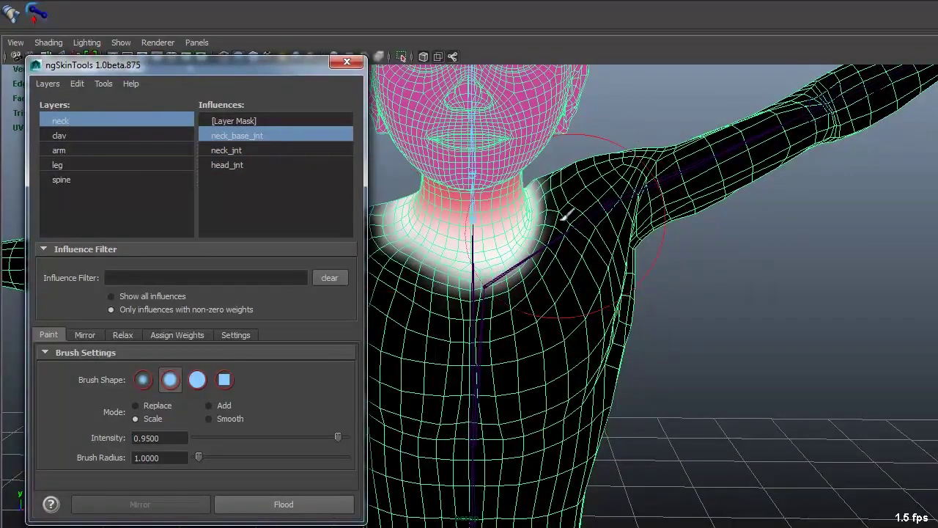
mouse_move(562, 209)
mouse_down()
mouse_move(535, 272)
mouse_move(505, 270)
mouse_up()
click(307, 145)
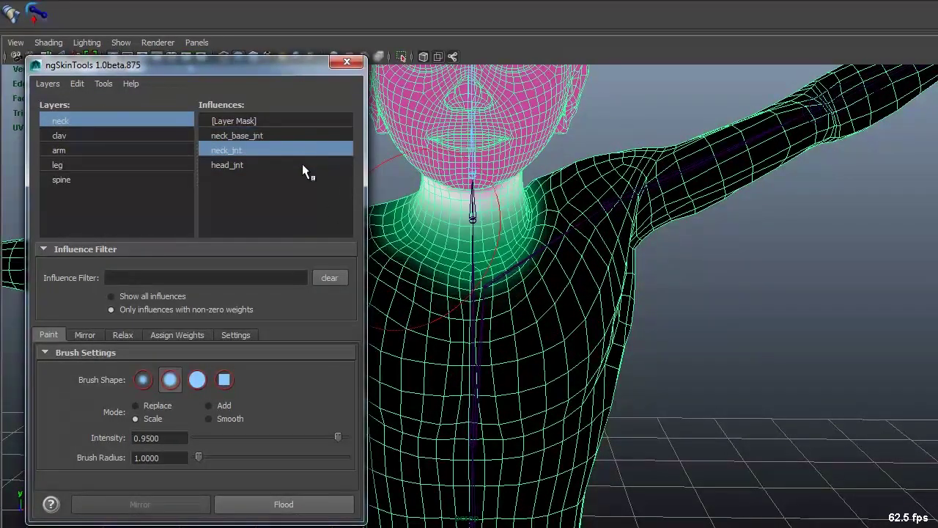
click(305, 164)
click(290, 122)
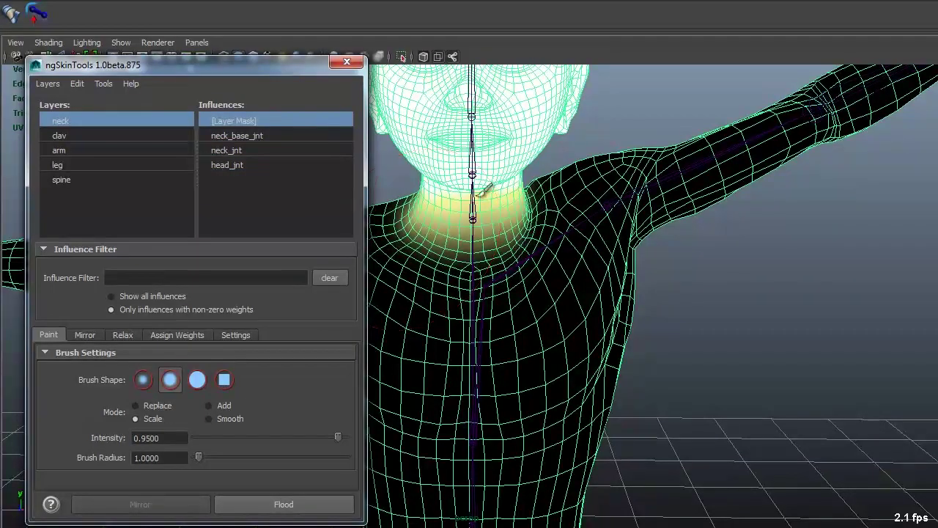
alt+drag(483, 189, 513, 223)
alt+drag(455, 162, 570, 246)
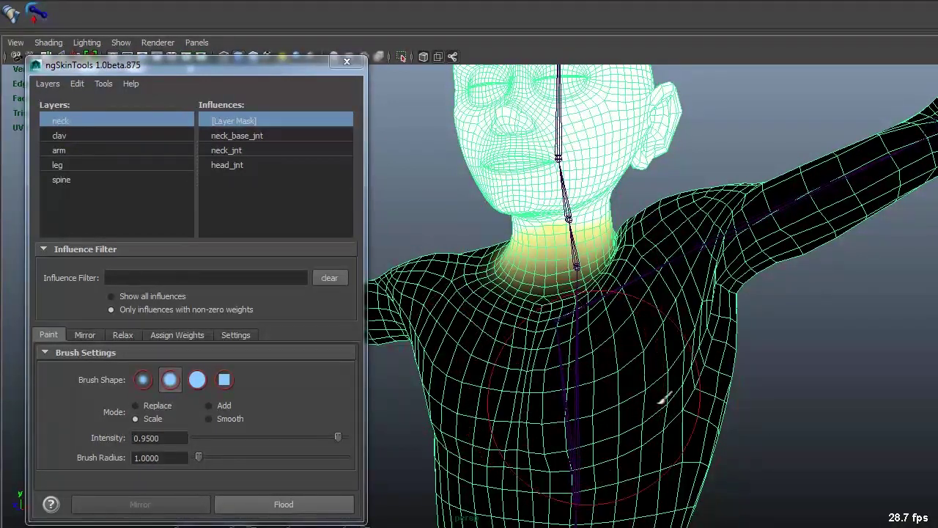
mouse_move(664, 397)
alt+mouse_down()
mouse_move(624, 356)
mouse_move(594, 345)
alt+mouse_up()
Exit painting and open mirror initialization, checking prefixes hippyRig_left, hippyRig_right and distance error 0.0010.
key(q)
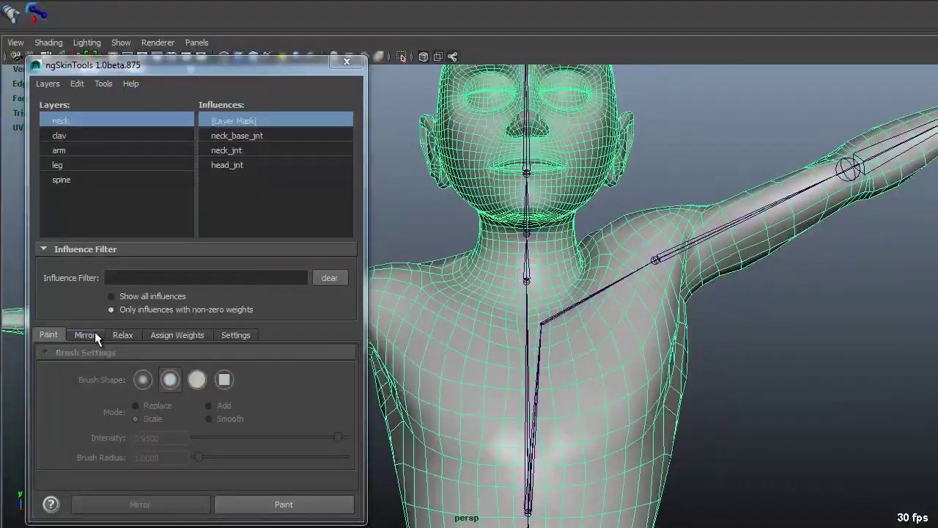
click(89, 337)
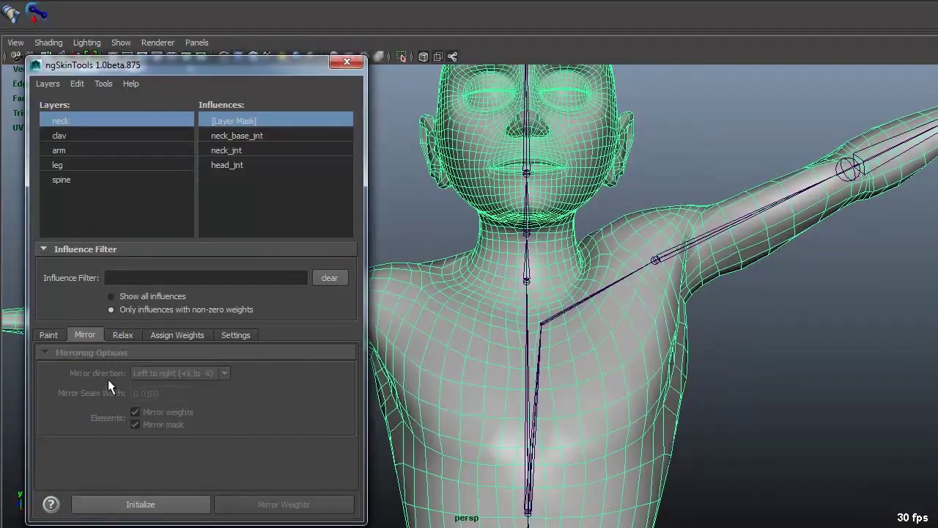
click(140, 505)
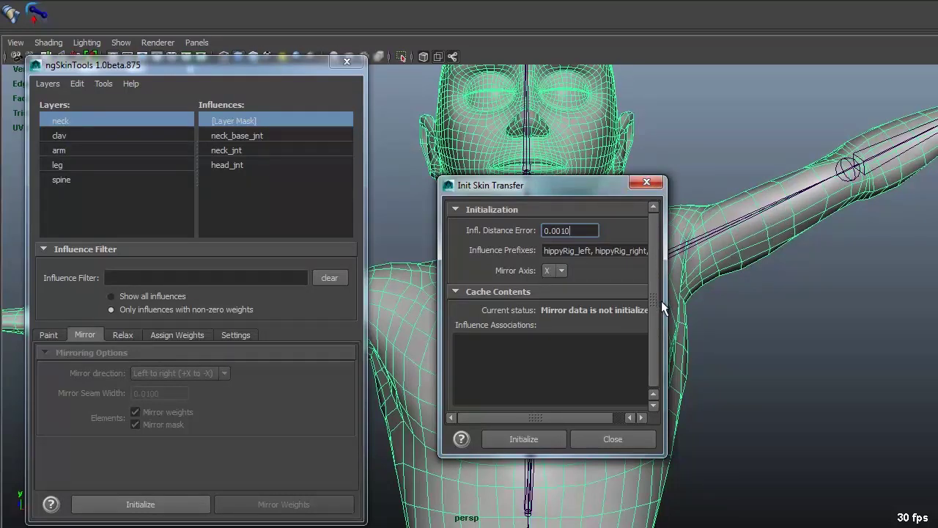
drag(665, 309, 755, 295)
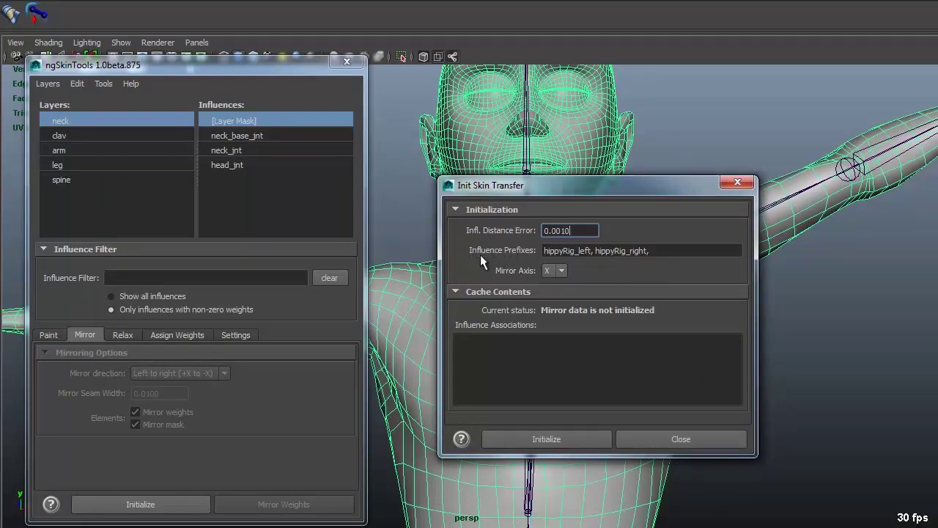
click(676, 250)
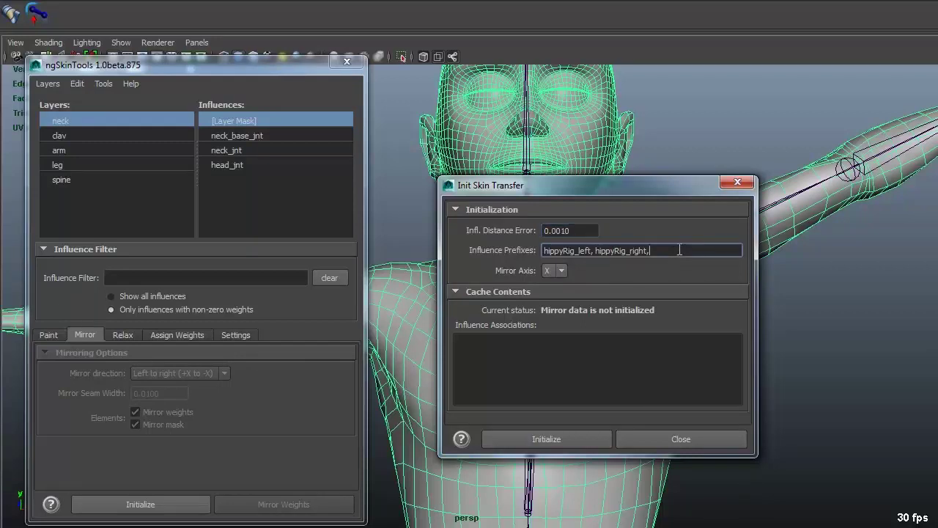
drag(676, 251, 544, 250)
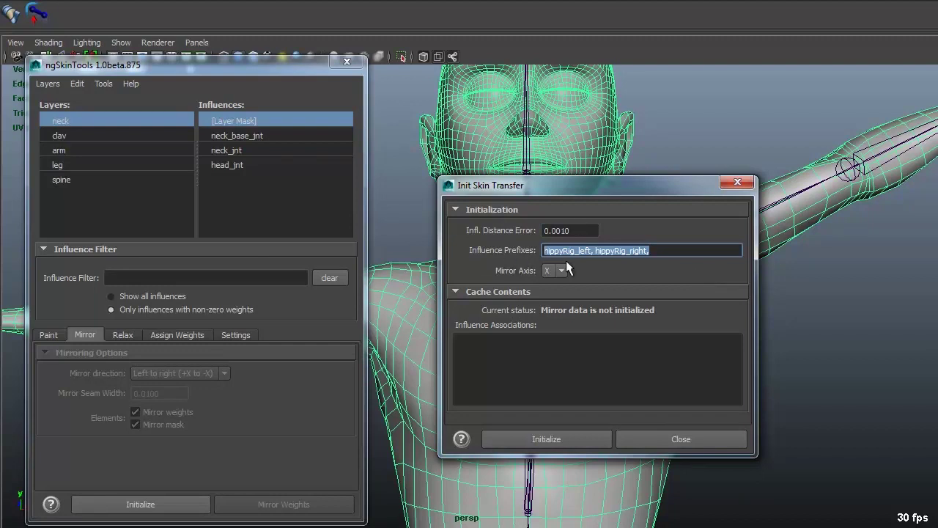
click(675, 251)
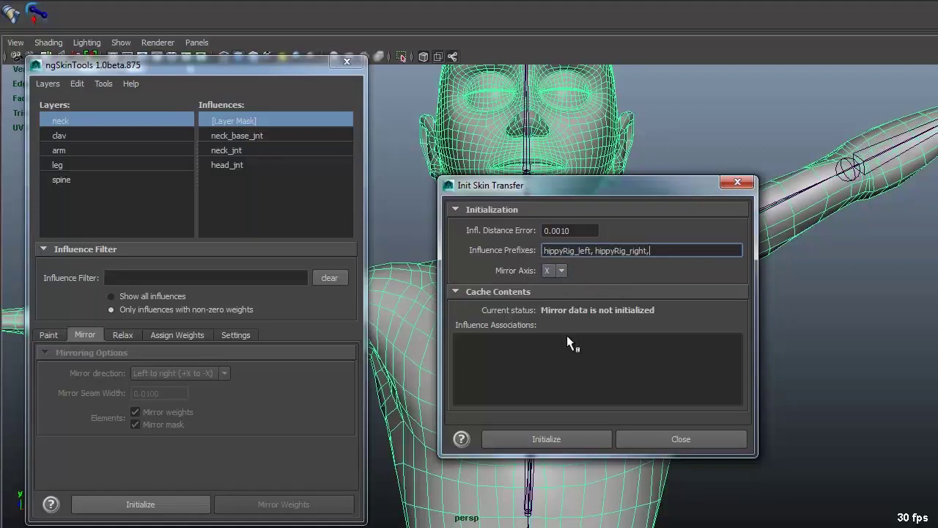
click(577, 232)
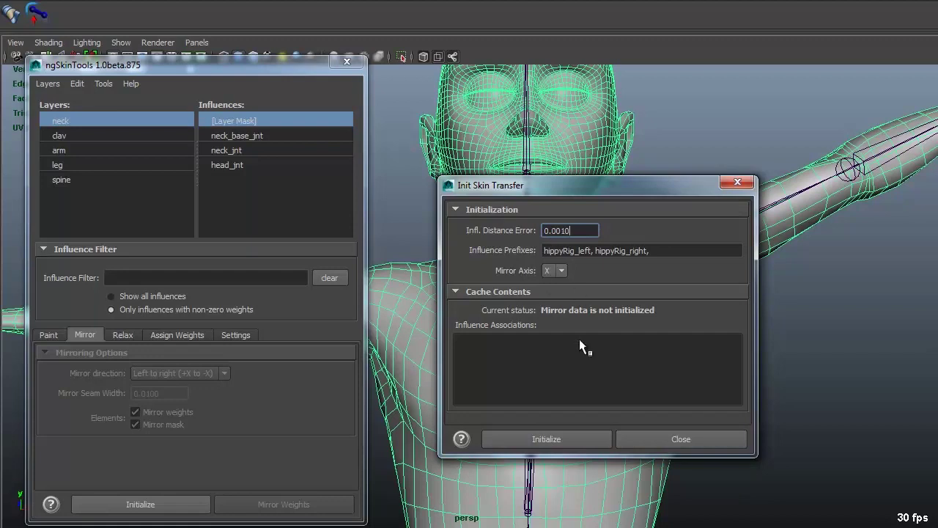
Initialize the mirror data, then select the elbow_jnt association entry and bring up its context menu.
click(568, 439)
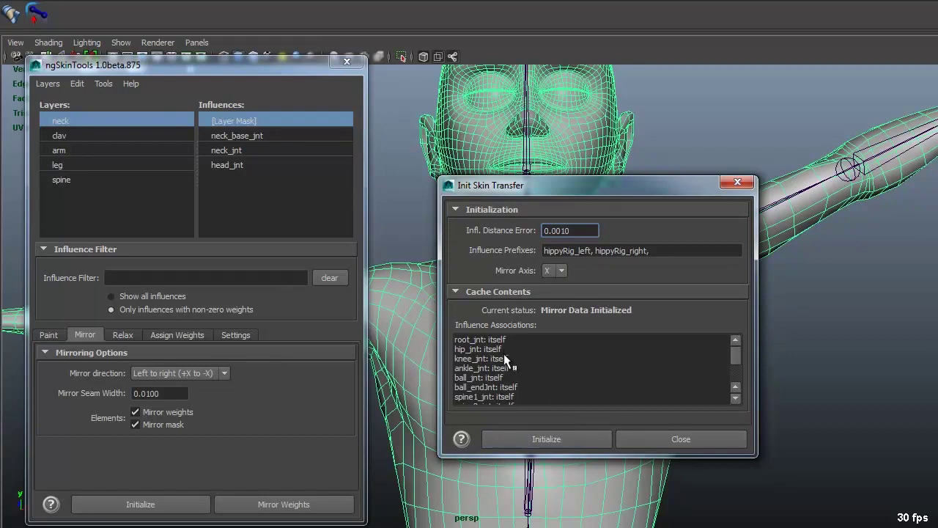
click(467, 338)
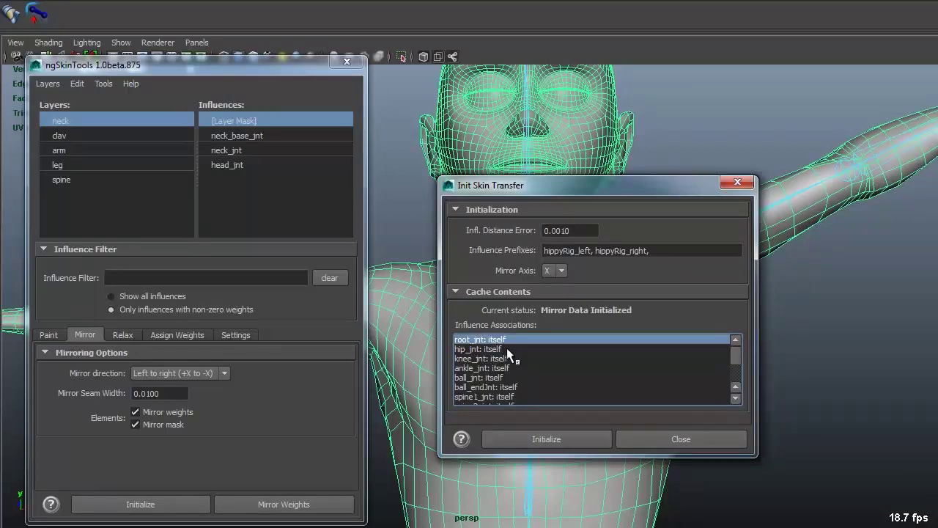
scroll(726, 363, down, 3)
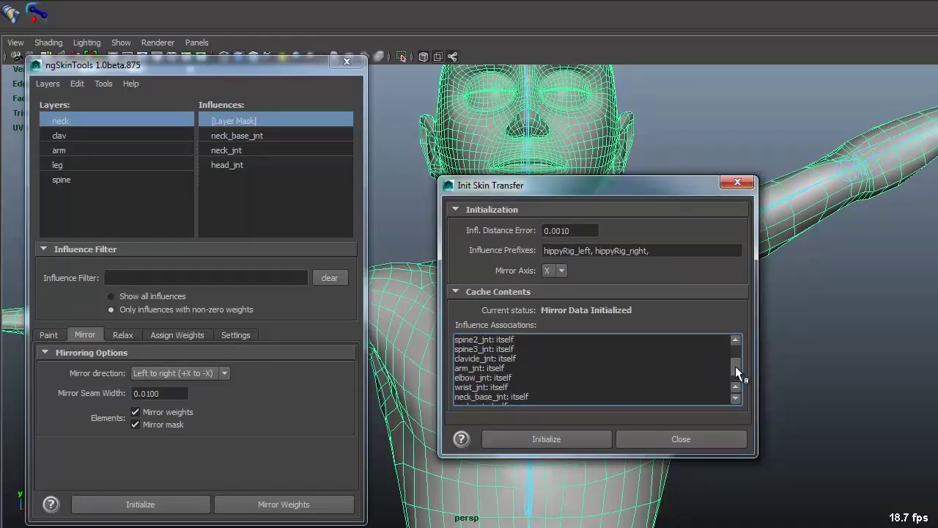
click(491, 349)
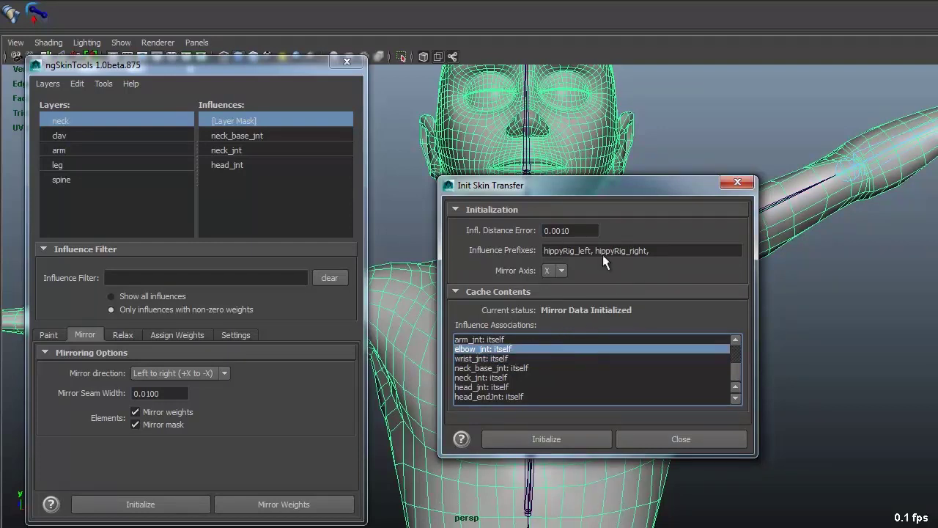
right_click(502, 350)
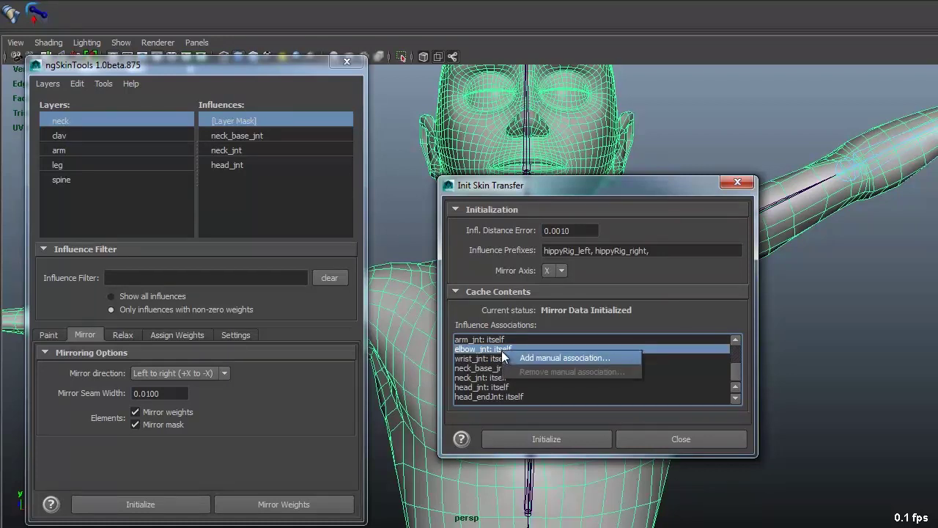
Add a bidirectional manual association from root_jnt to destination spine1_jnt and check the new entry.
click(578, 358)
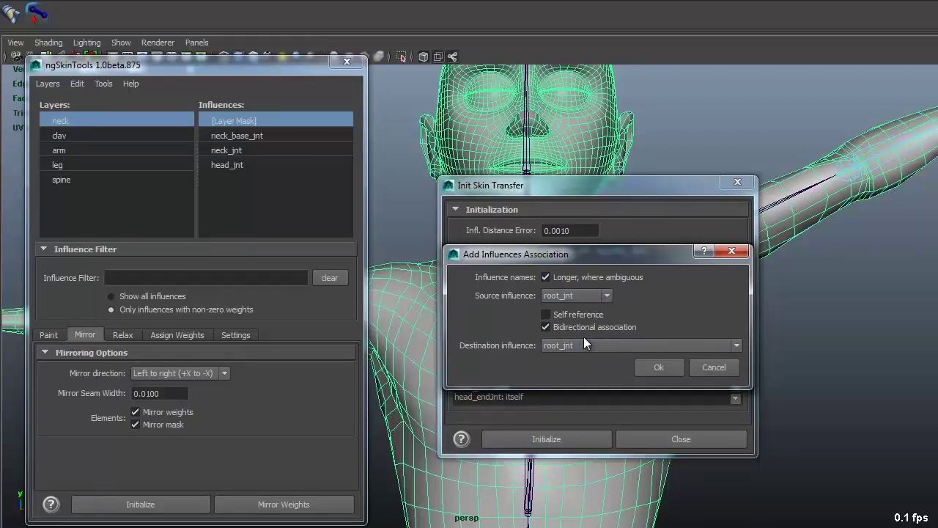
click(579, 315)
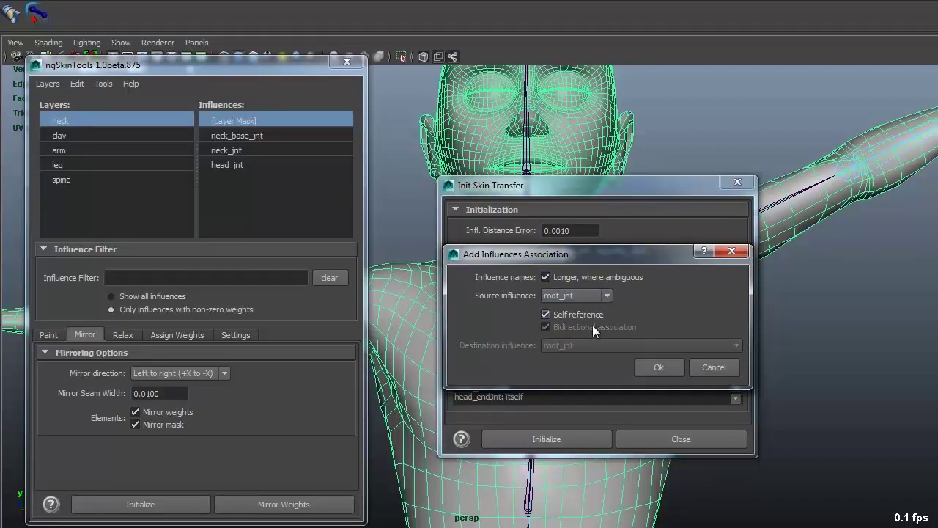
click(582, 317)
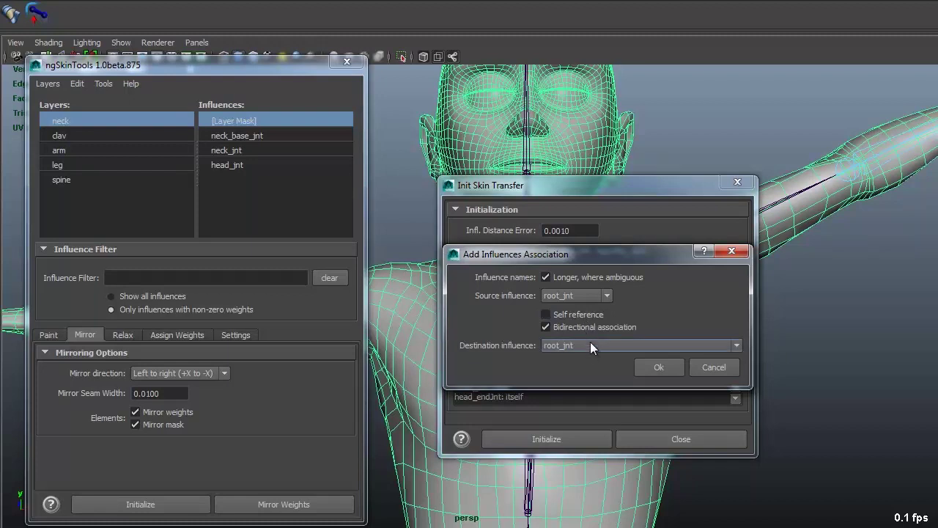
click(587, 347)
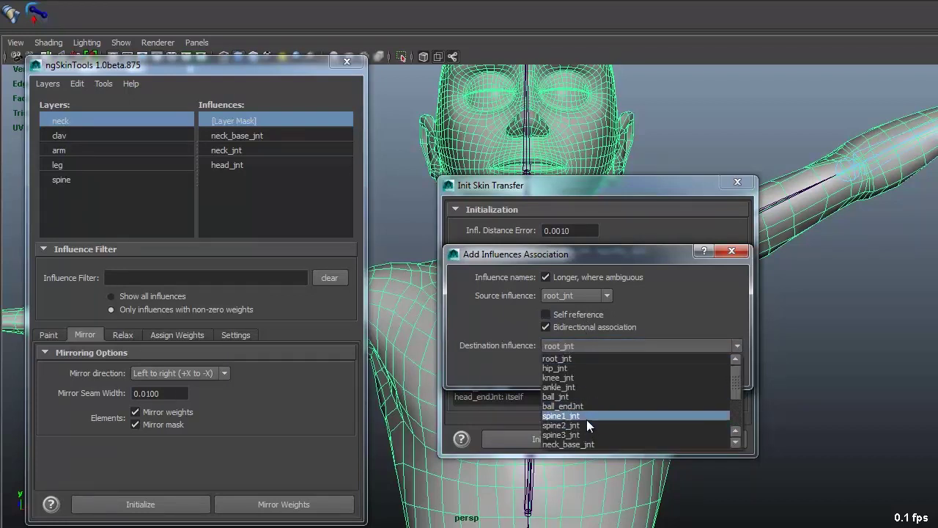
click(587, 416)
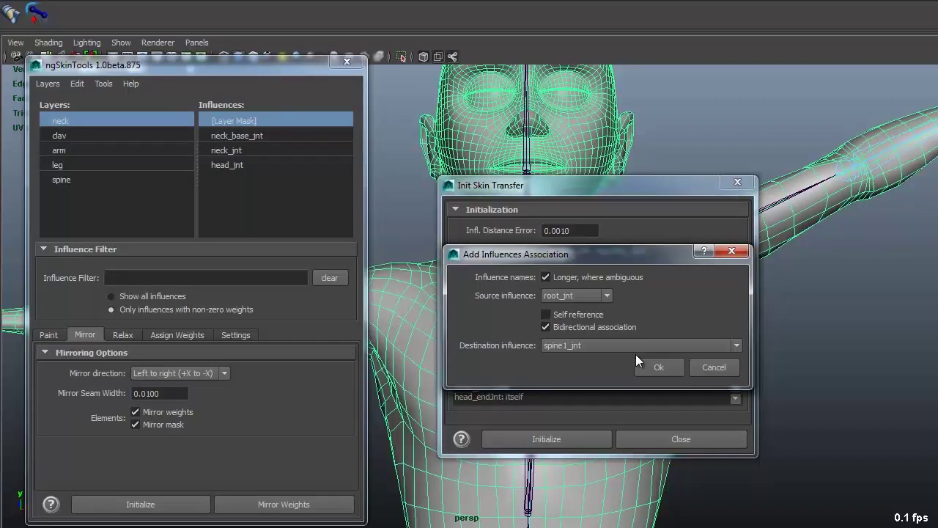
click(658, 368)
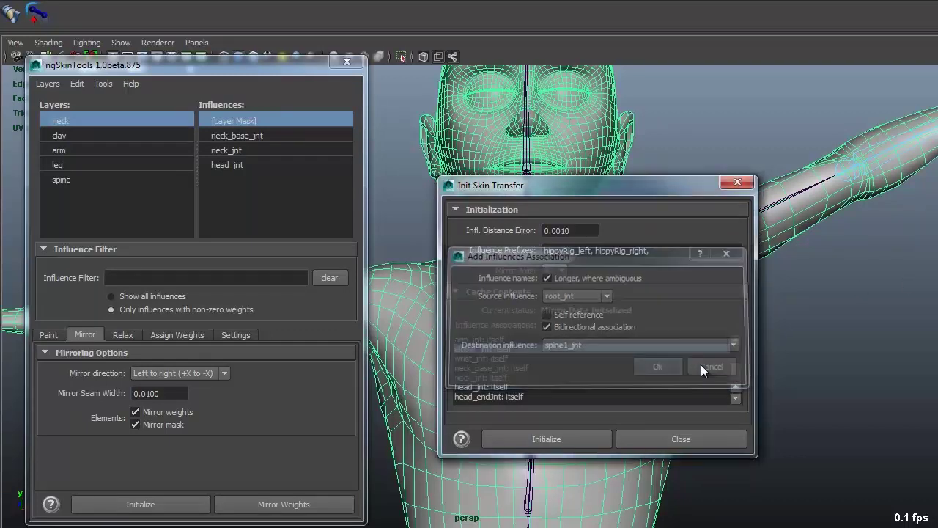
drag(732, 377, 735, 345)
click(468, 340)
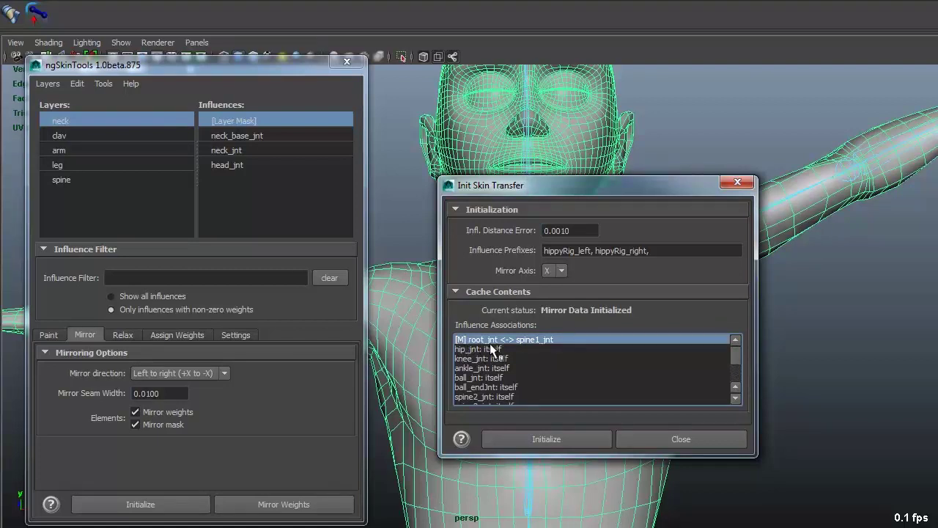
Close Init Skin Transfer and relax the neck layer weights twice at low intensity.
click(685, 443)
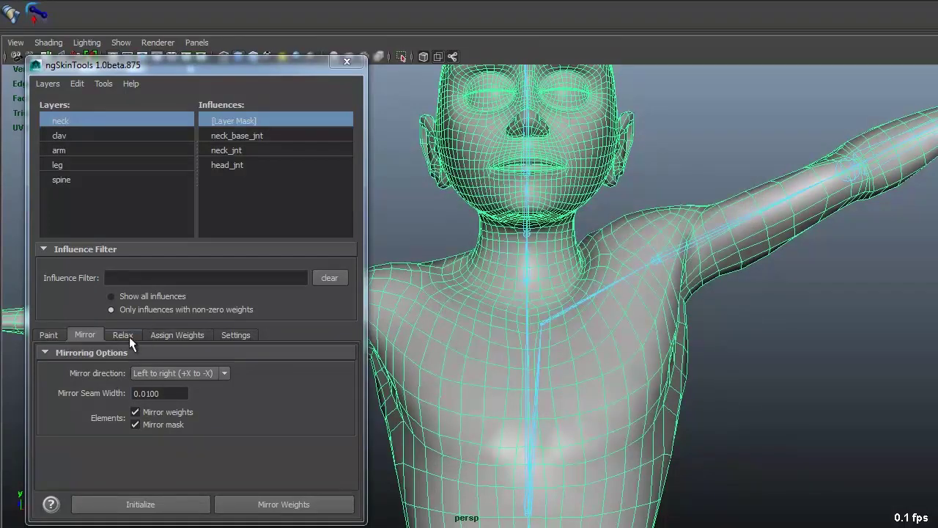
click(123, 337)
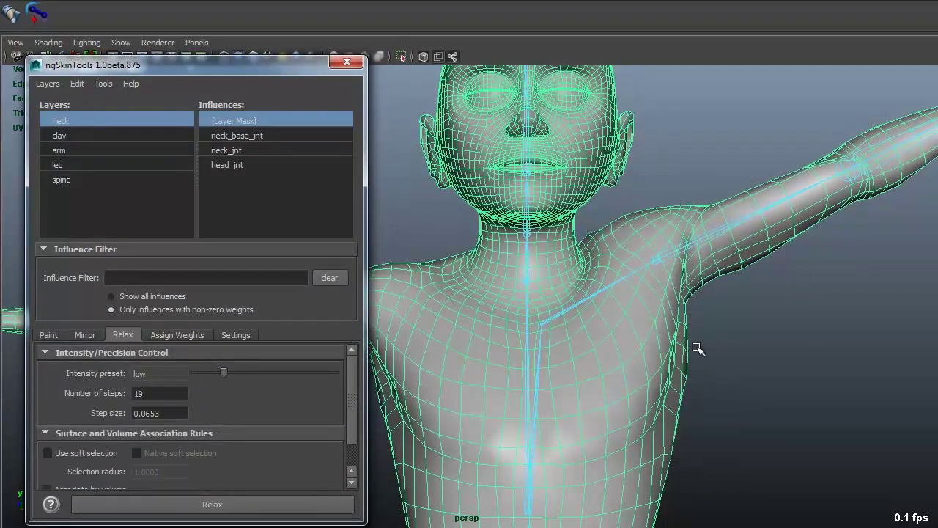
alt+middle_drag(701, 306, 693, 303)
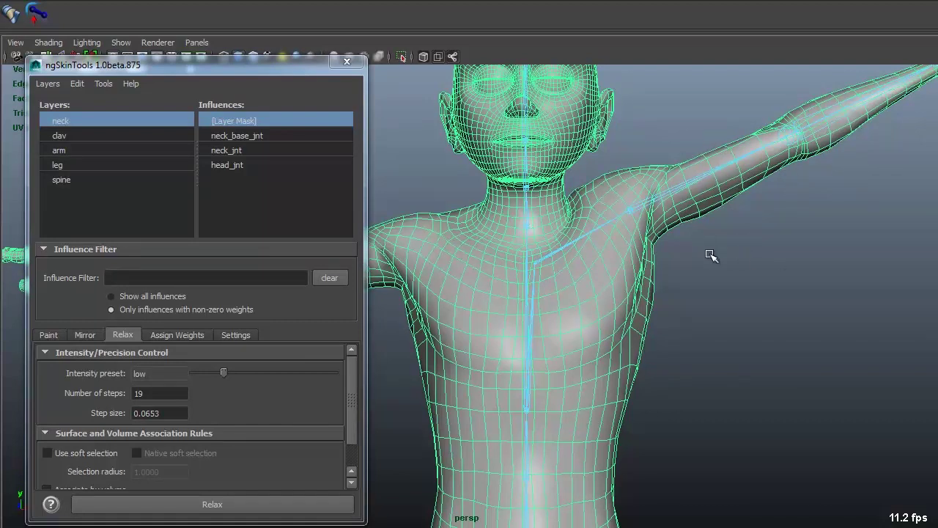
scroll(733, 264, down, 3)
alt+drag(767, 272, 674, 294)
scroll(651, 358, up, 3)
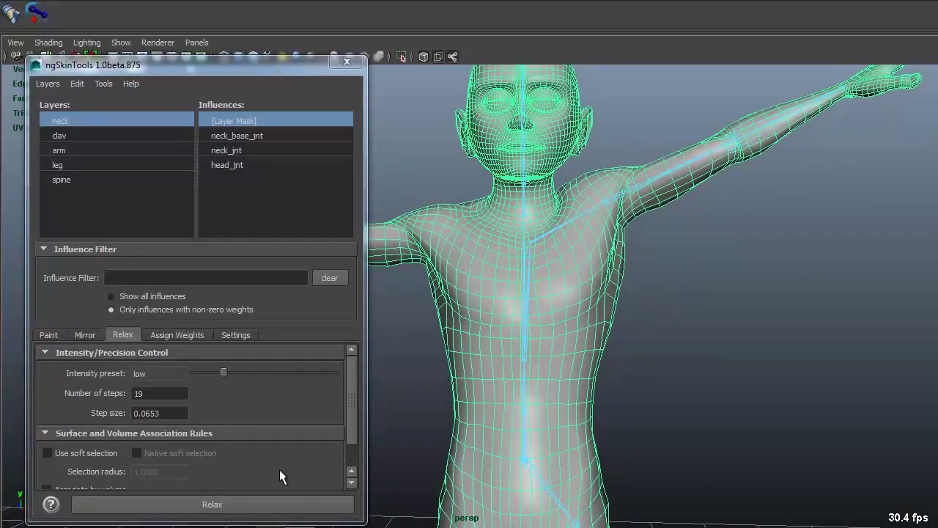
click(207, 353)
click(175, 355)
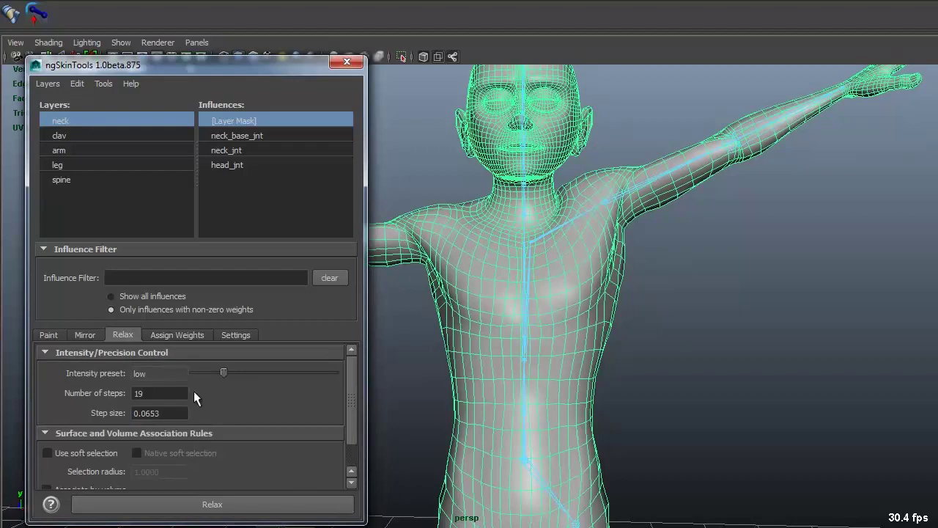
click(235, 506)
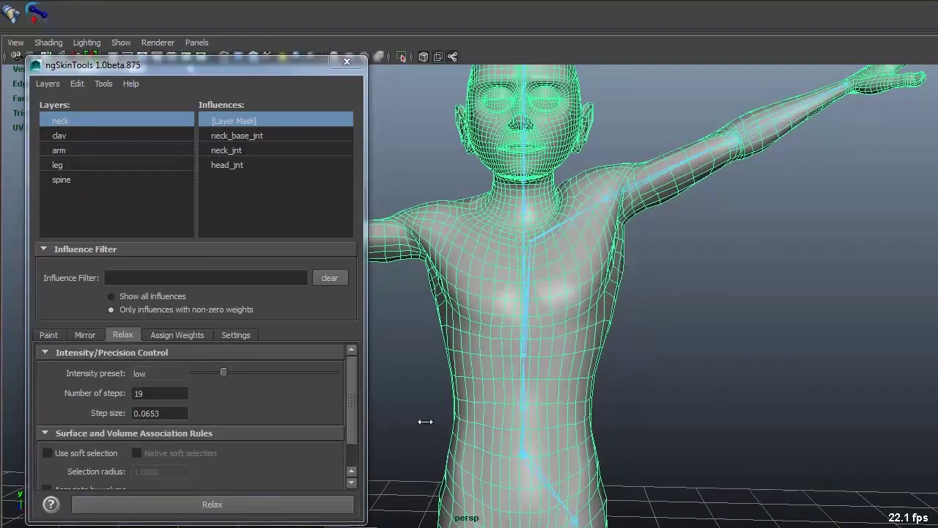
click(242, 505)
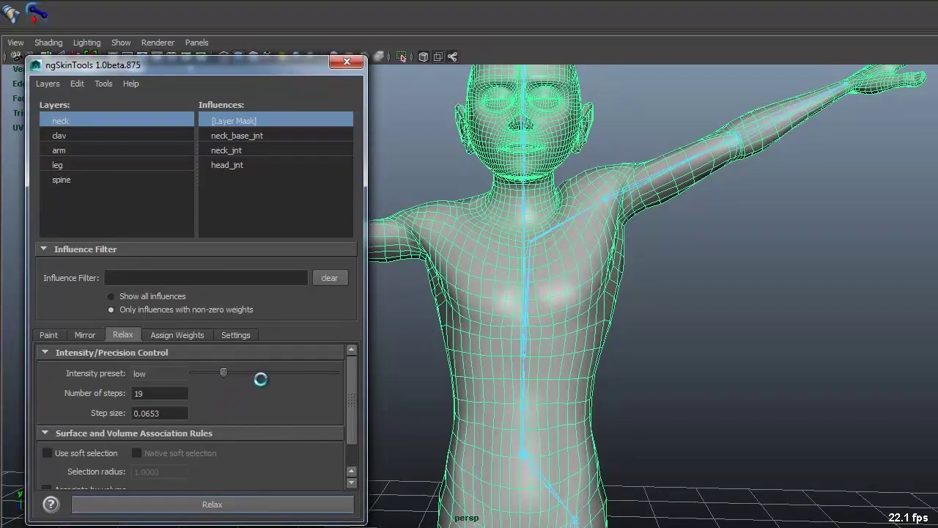
Raise the relax preset to medium (35 steps, 0.1865 step size) and relax the weights again.
drag(269, 373, 283, 374)
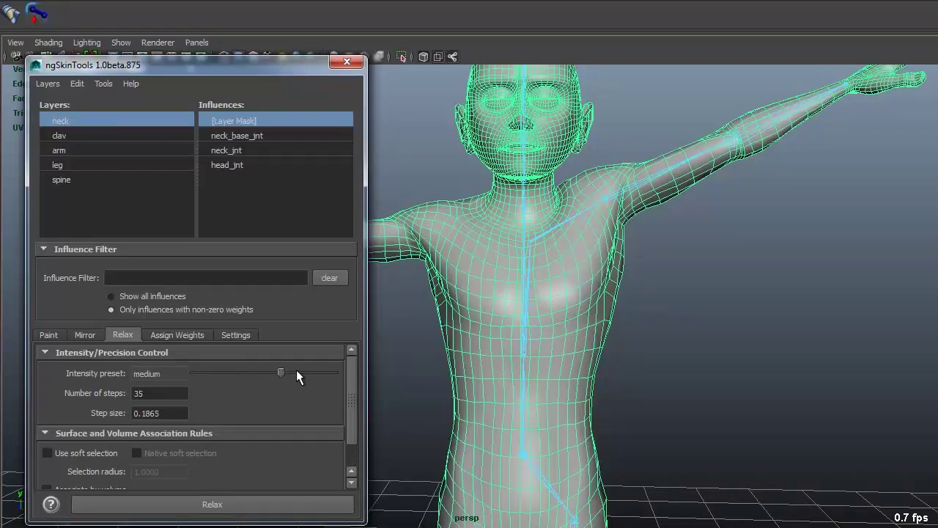
click(263, 503)
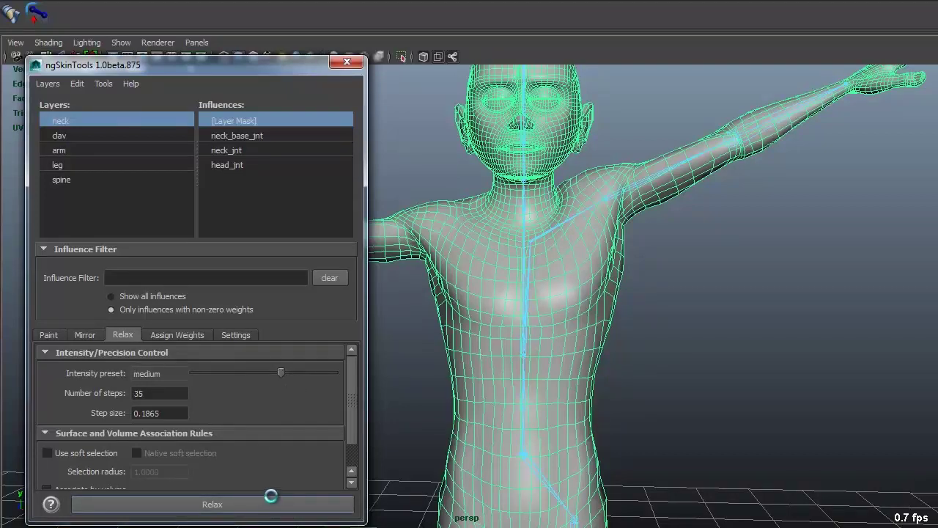
scroll(849, 214, up, 3)
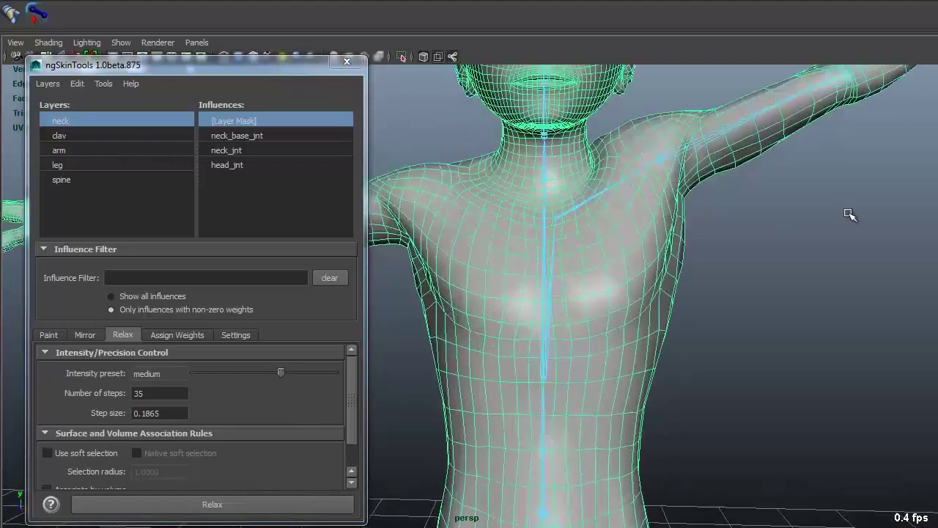
alt+middle_drag(849, 214, 587, 203)
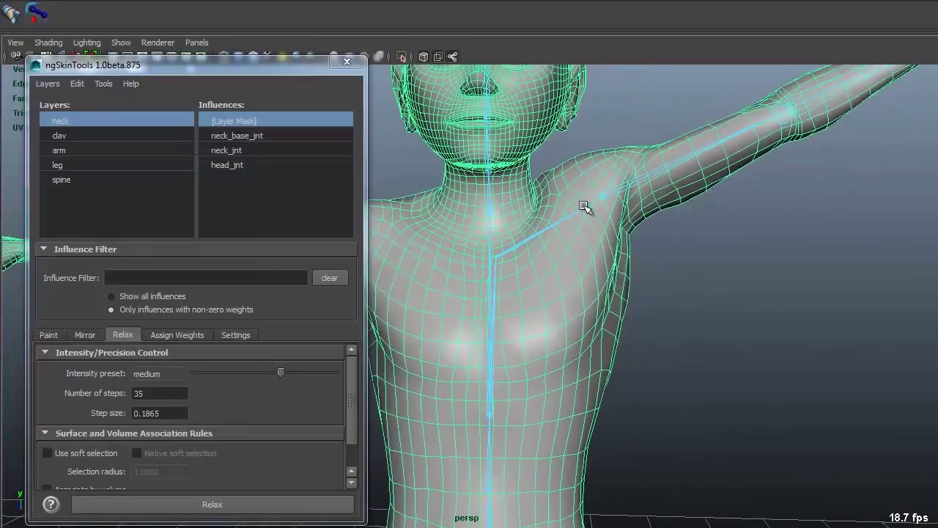
click(290, 503)
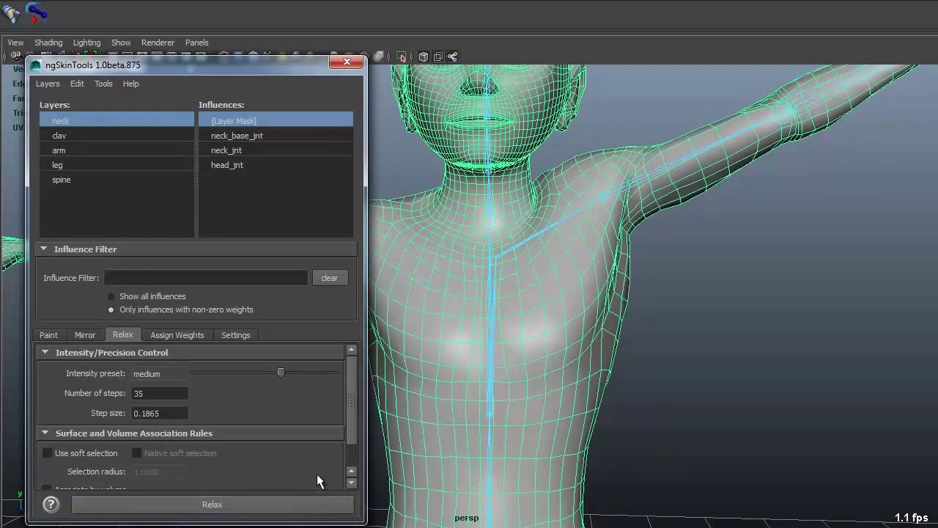
alt+middle_drag(716, 241, 660, 283)
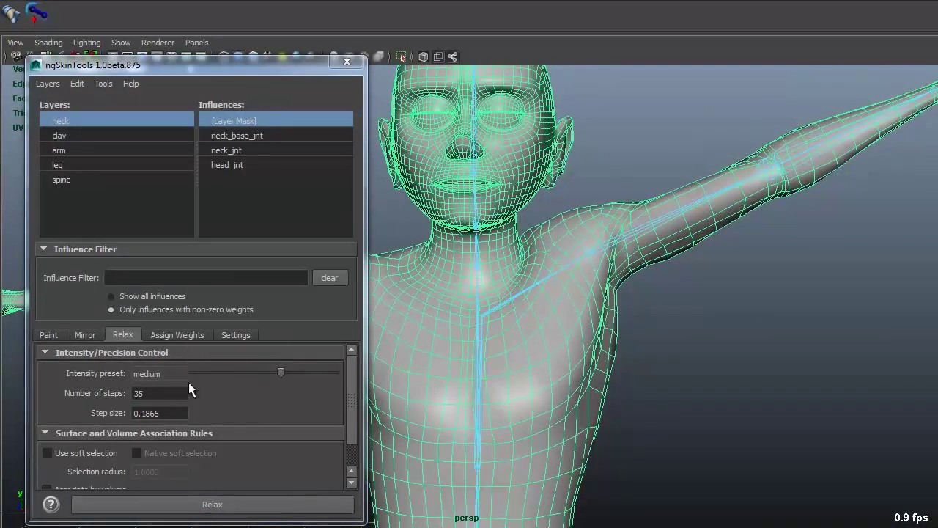
Enable the maximum influences per vertex limit and apply a limit of 1.
click(233, 335)
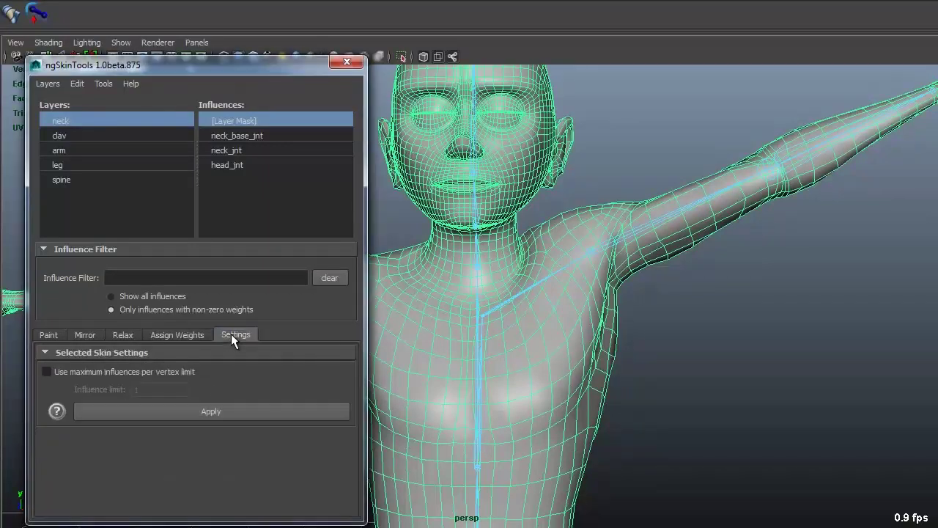
click(165, 371)
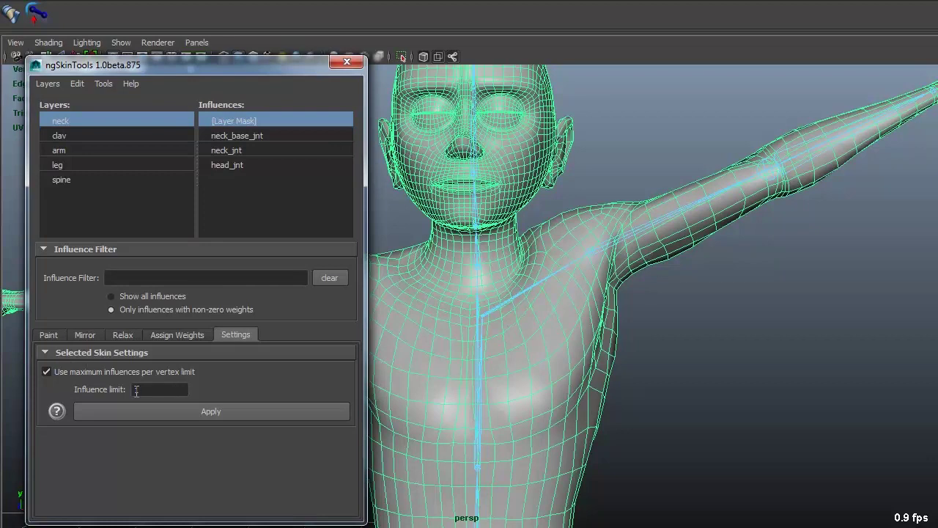
click(141, 393)
click(259, 417)
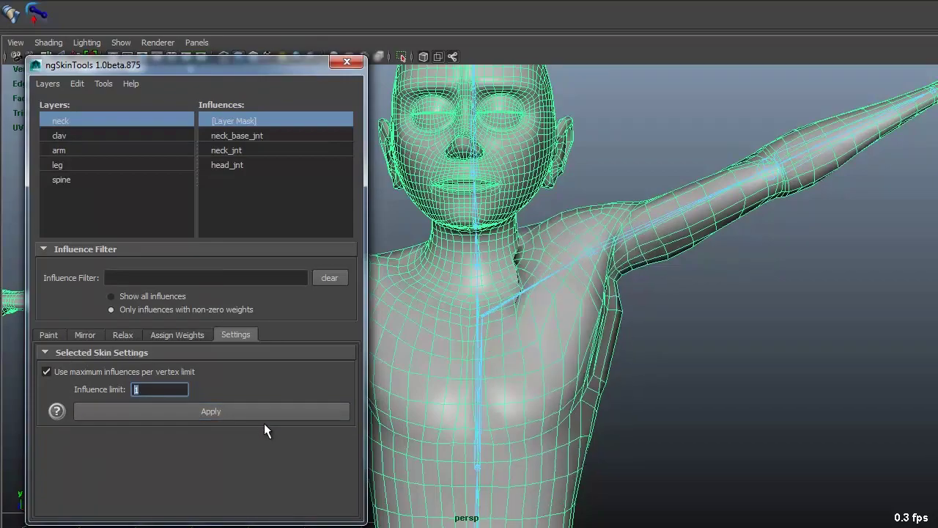
alt+drag(684, 295, 601, 294)
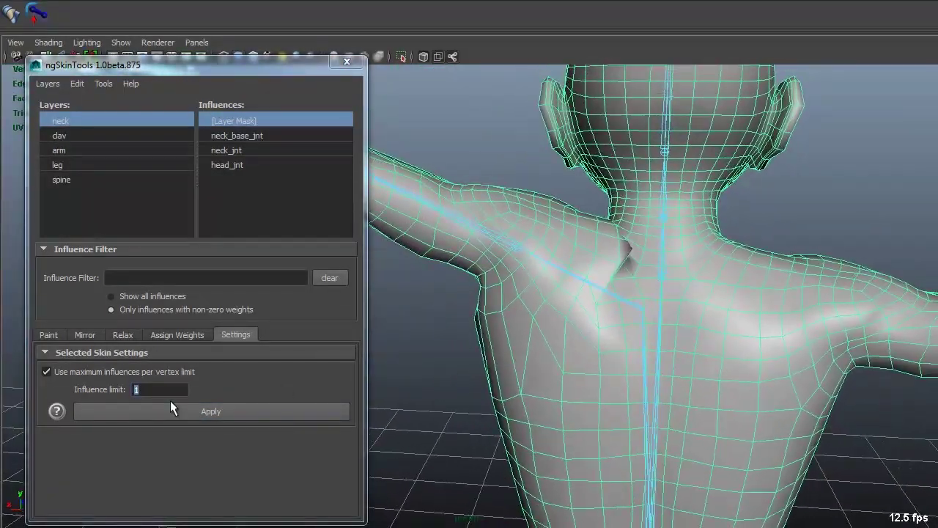
Apply influence limits of 2 and then 3, then reapply the limit of 1.
click(148, 391)
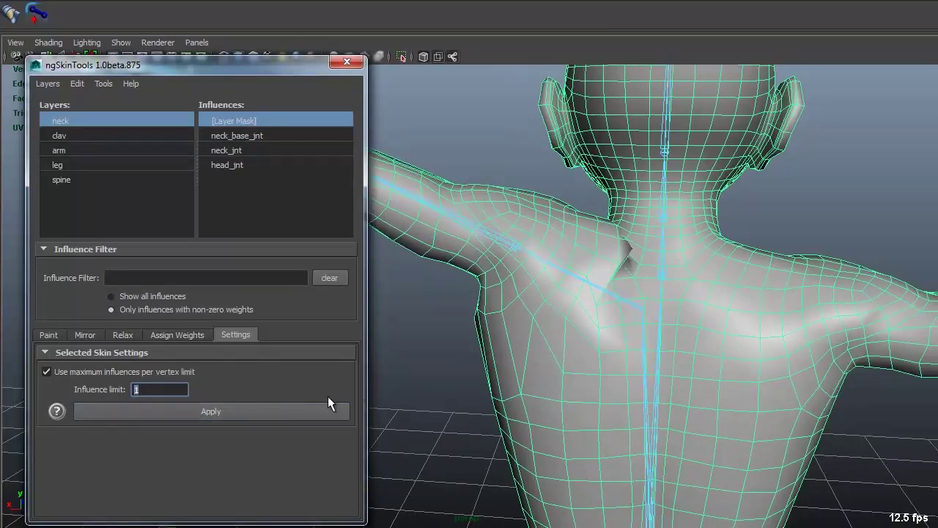
key(BackSpace)
text(2)
click(272, 413)
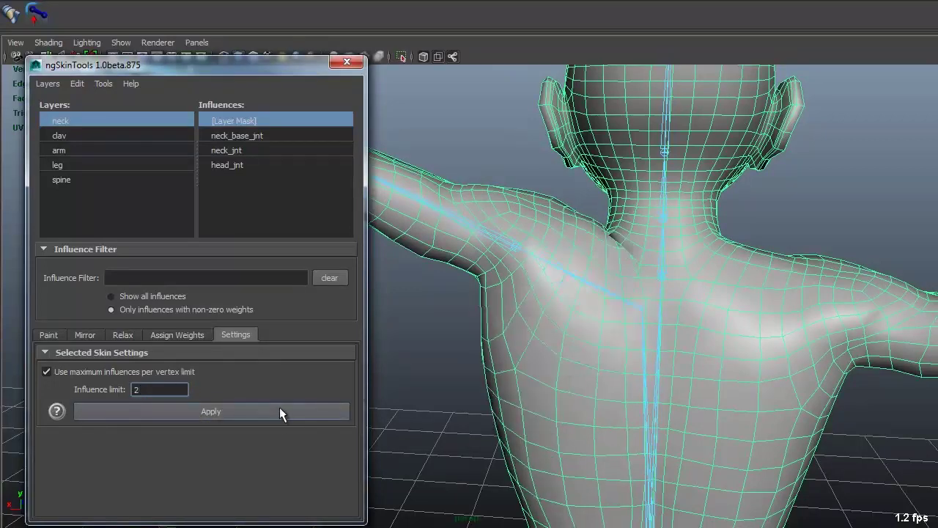
alt+drag(516, 288, 513, 316)
double_click(170, 392)
text(3)
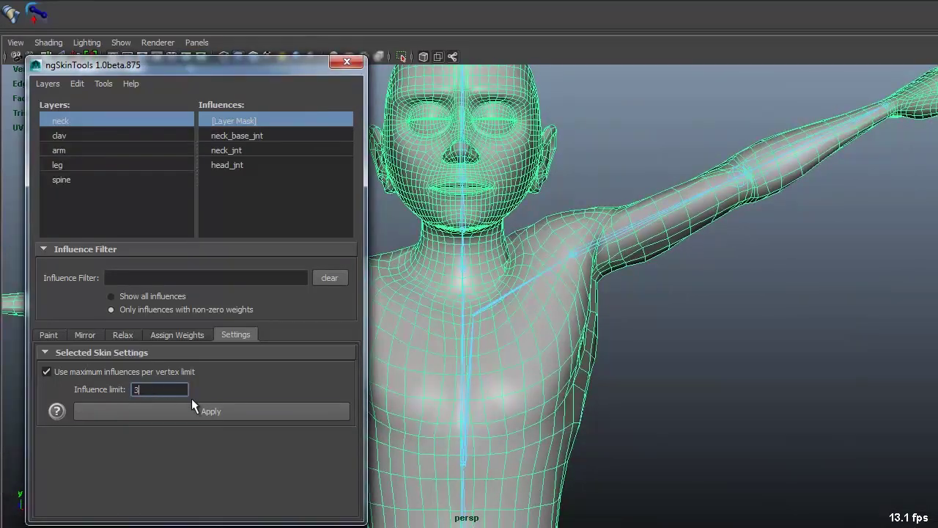
click(212, 415)
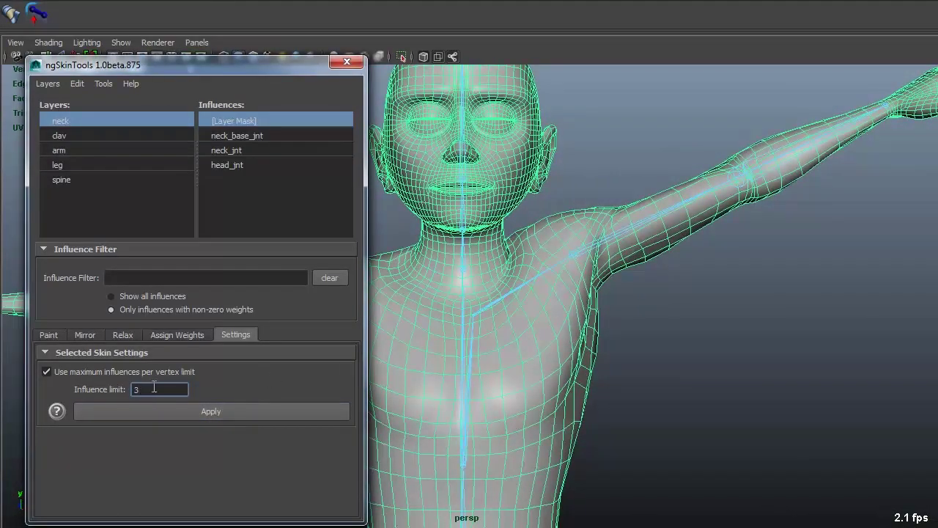
click(220, 411)
Uncheck the maximum influences limit and reapply the skin settings.
alt+drag(660, 316, 440, 329)
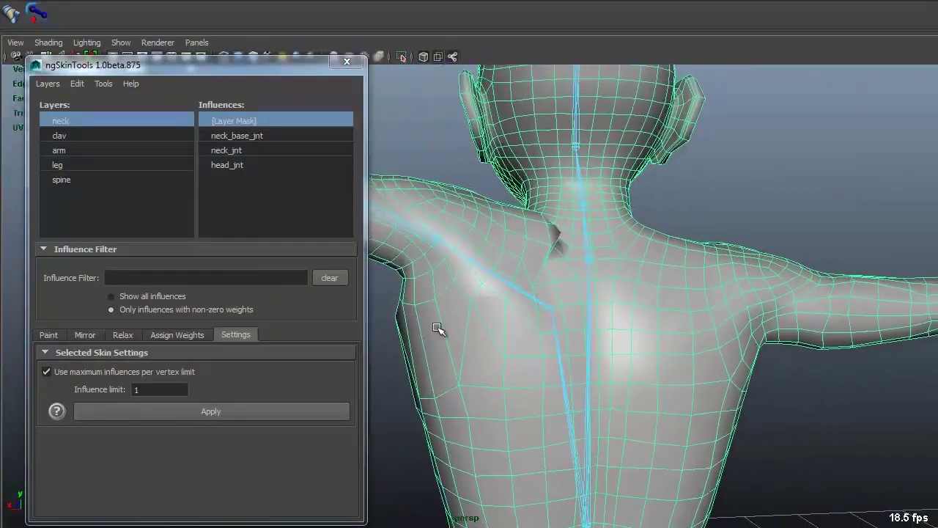
click(104, 373)
click(162, 411)
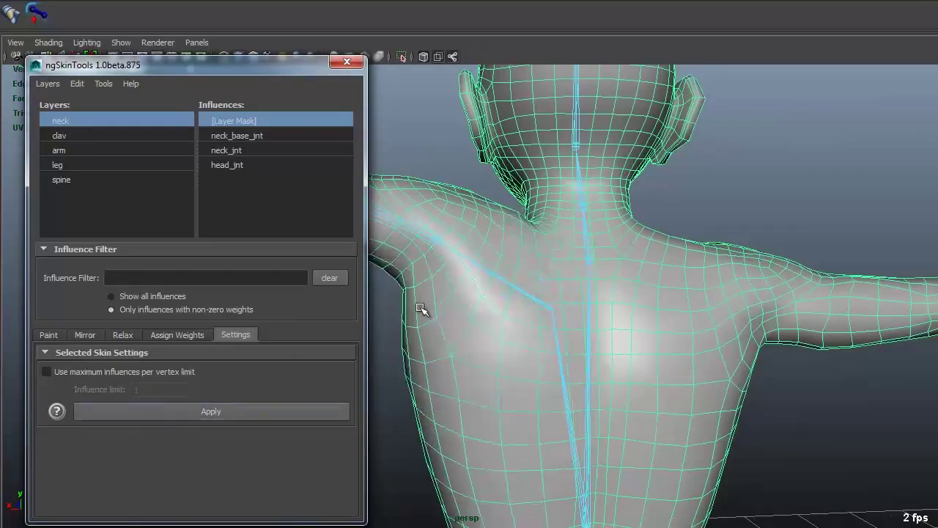
alt+drag(421, 311, 600, 293)
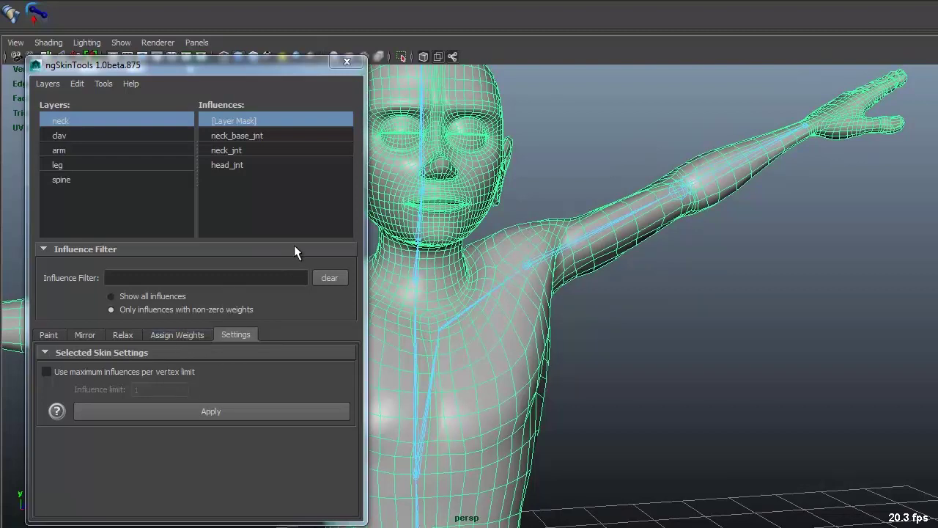
click(104, 84)
Browse the Tools, Edit and Layers menus down to Layers > Properties for the neck layer.
mouse_move(76, 82)
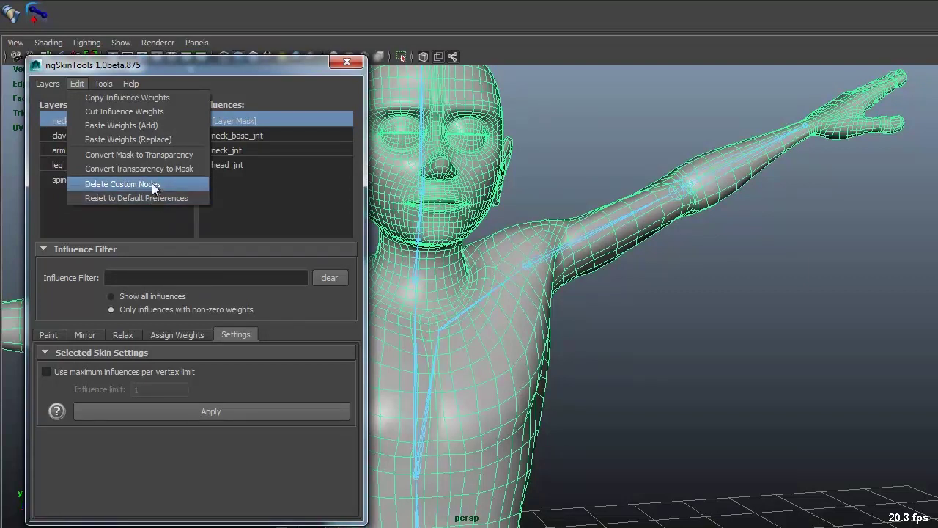
mouse_move(46, 86)
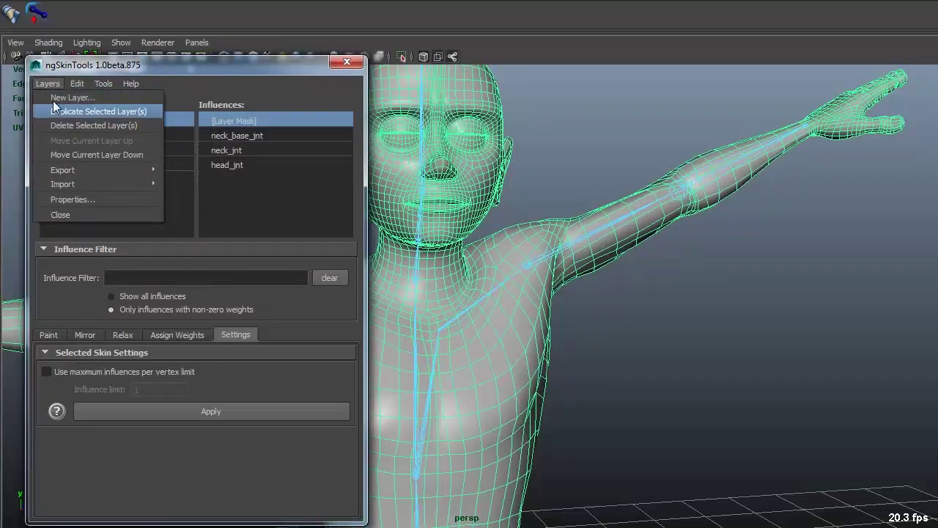
mouse_move(92, 171)
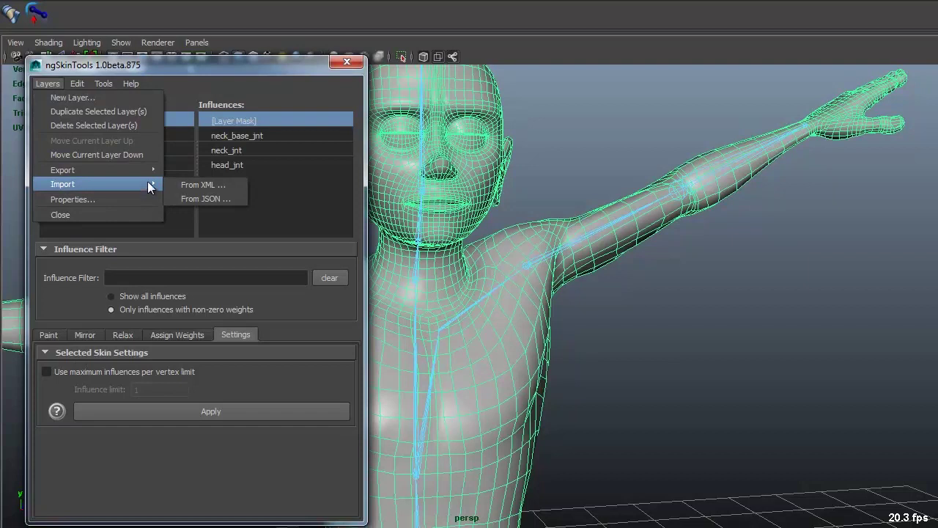
Cancel the neck layer properties unchanged, skip Layers > Import, and nudge the ngSkinTools window right.
click(88, 199)
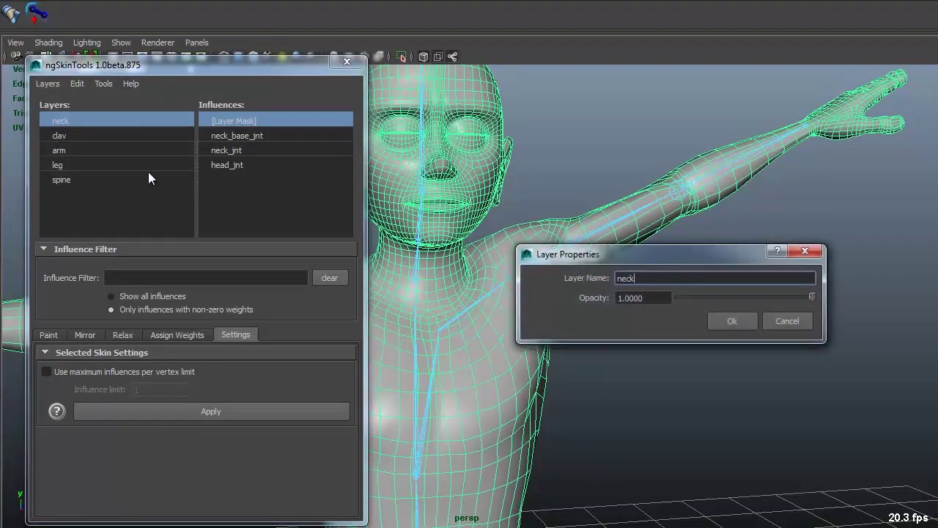
click(792, 322)
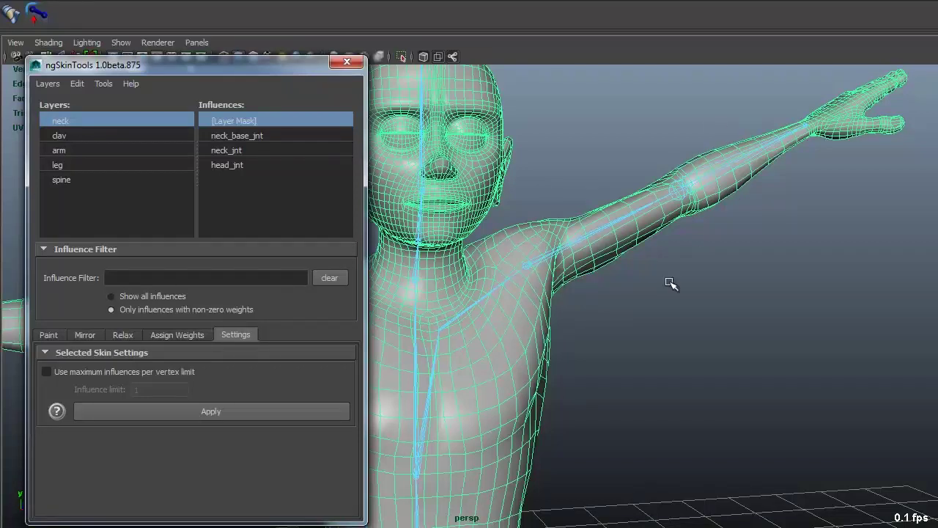
click(40, 82)
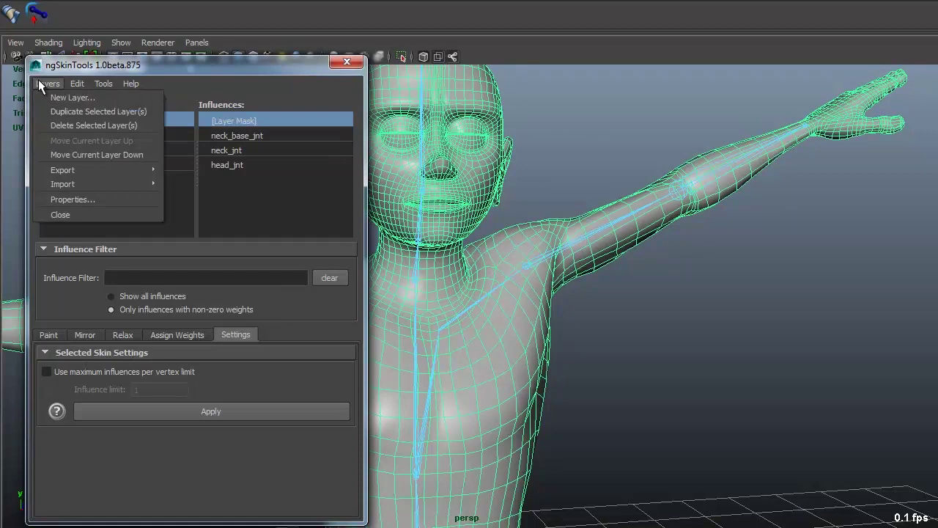
mouse_move(136, 183)
click(213, 78)
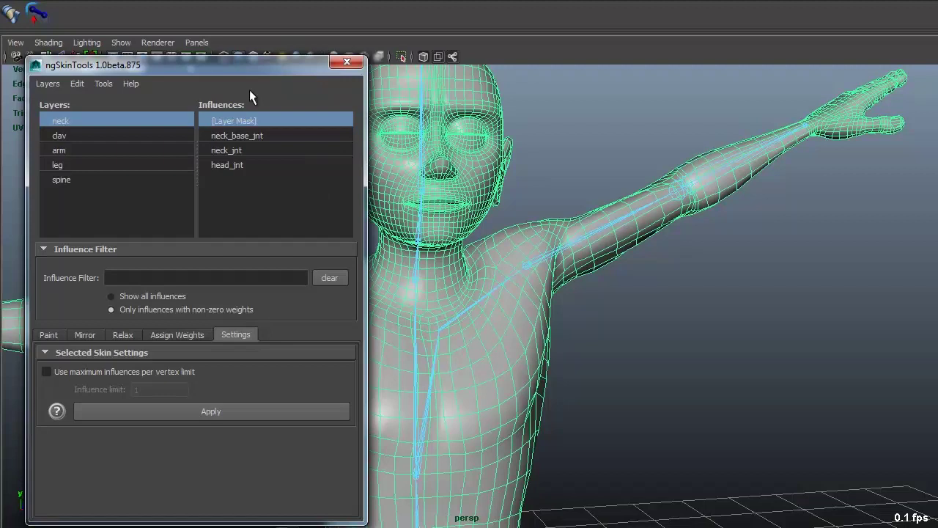
drag(262, 67, 294, 62)
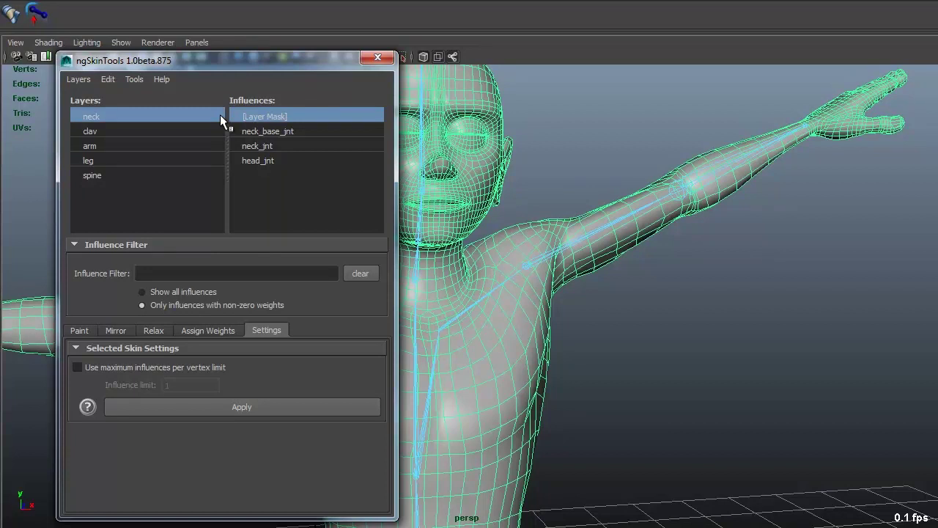
click(108, 79)
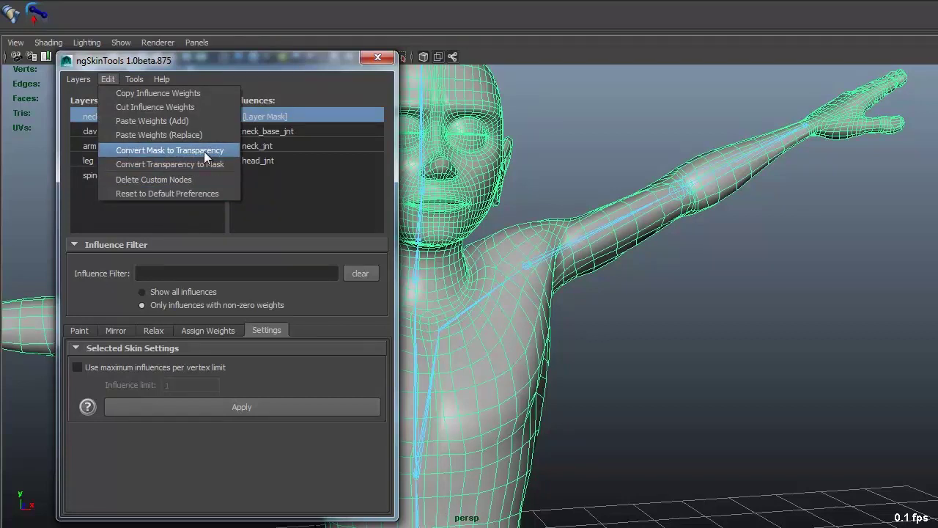
Preview a lower neck layer opacity in its properties, then cancel without changes.
click(264, 117)
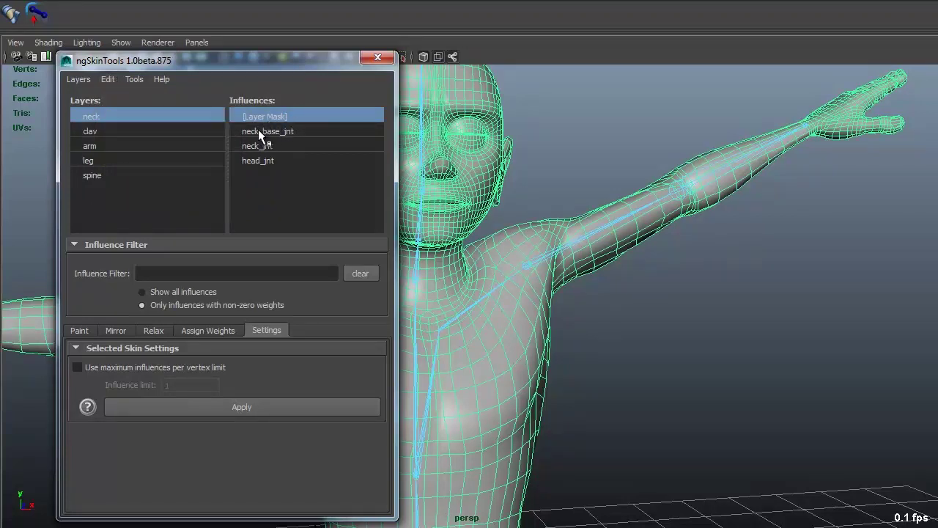
click(258, 131)
click(79, 80)
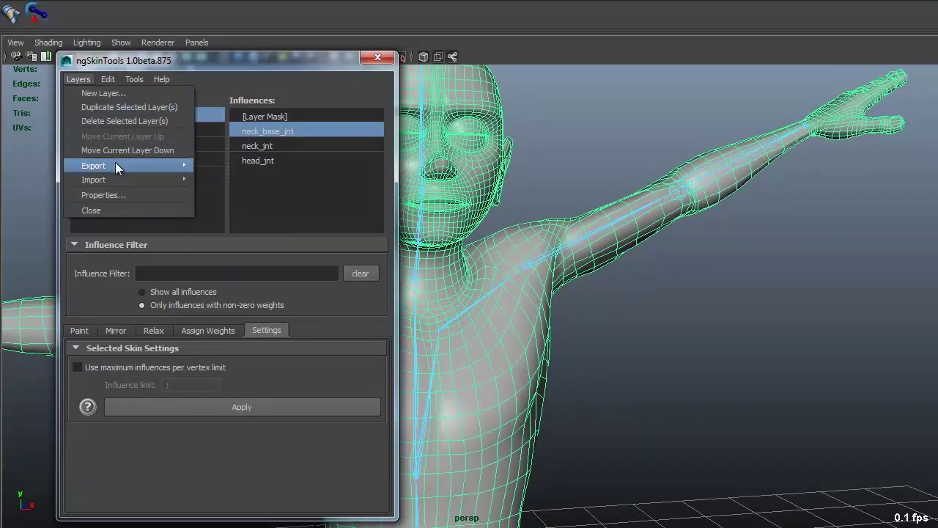
click(126, 194)
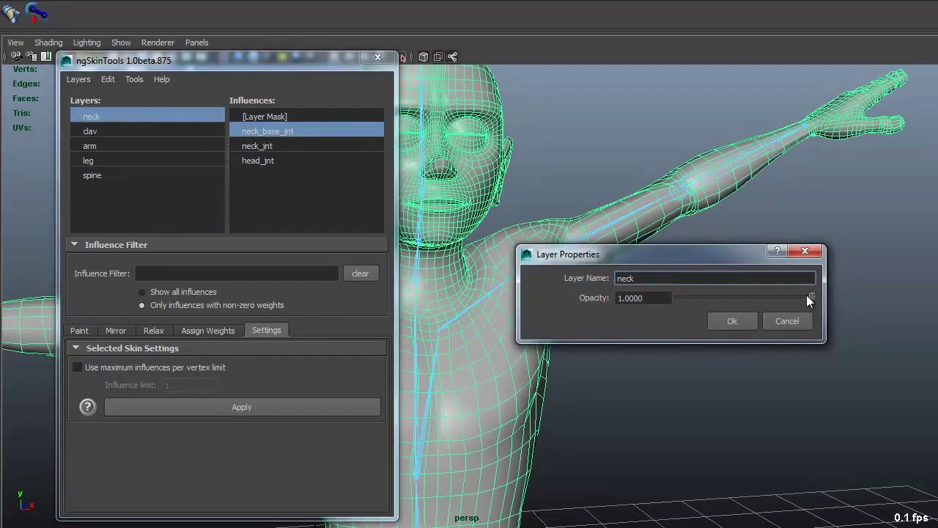
mouse_move(808, 299)
mouse_down()
mouse_move(740, 297)
mouse_move(812, 297)
mouse_up()
click(789, 322)
Set the clav layer opacity to 0.2896, then raise it to 0.5902.
click(129, 134)
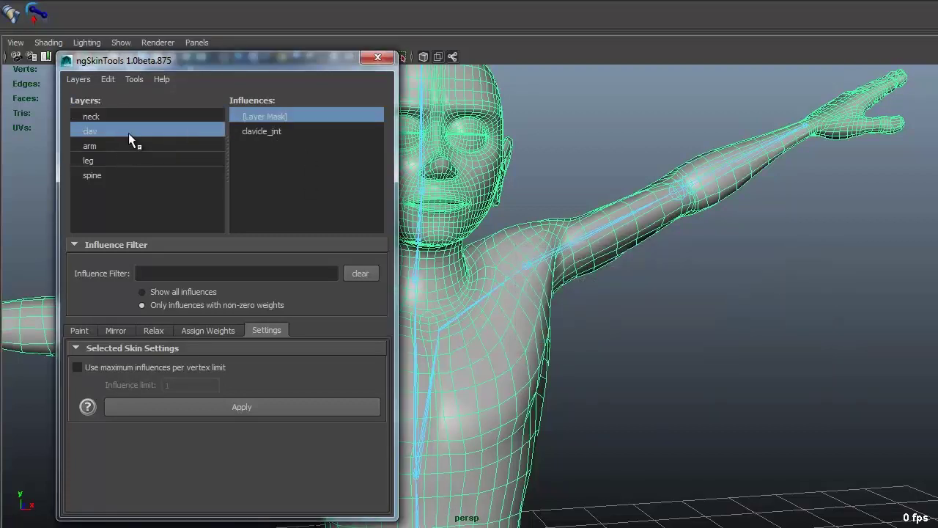
click(79, 79)
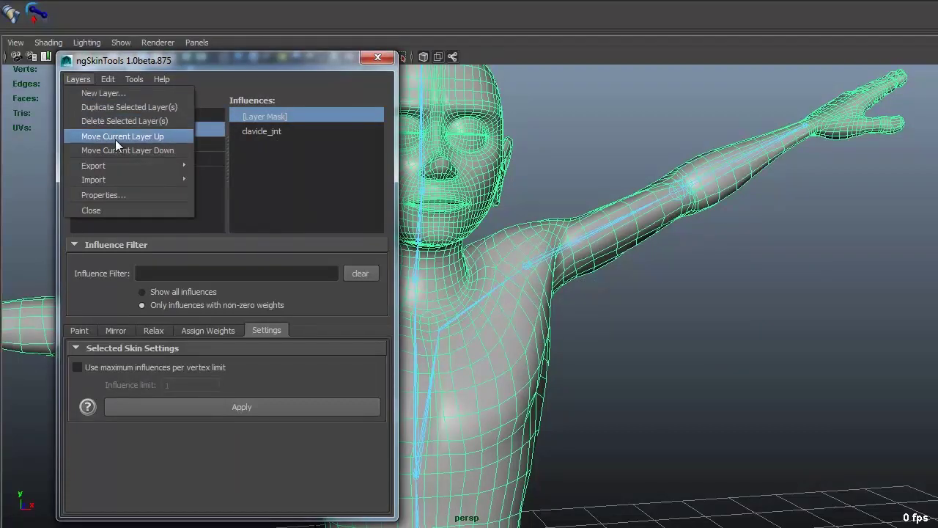
click(100, 195)
click(713, 298)
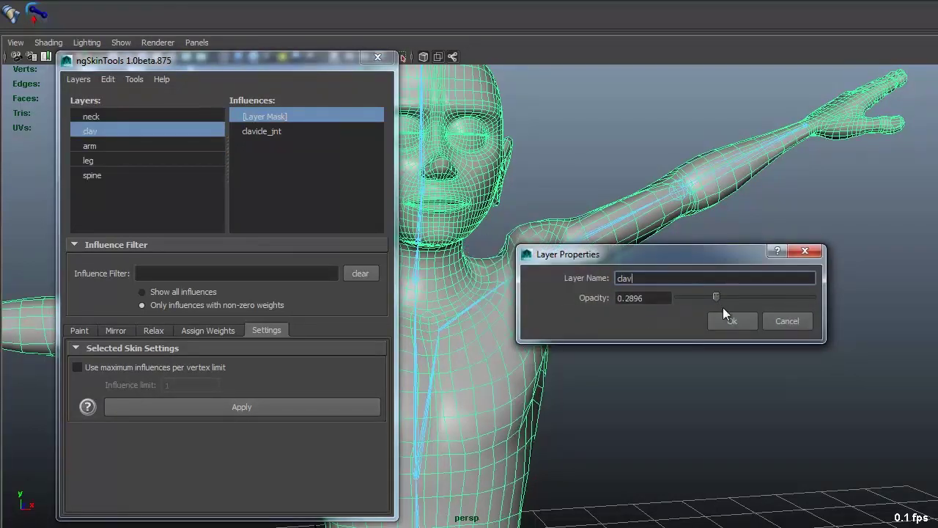
click(729, 322)
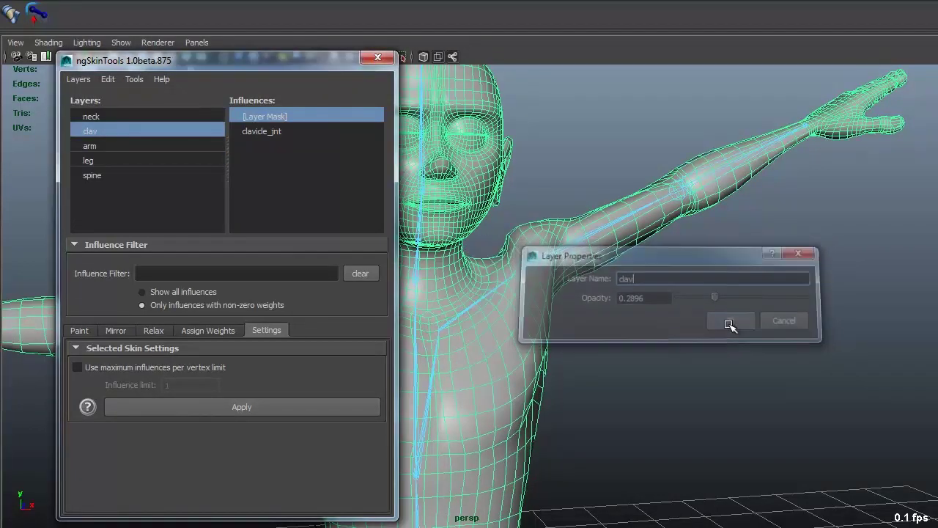
right_click(103, 133)
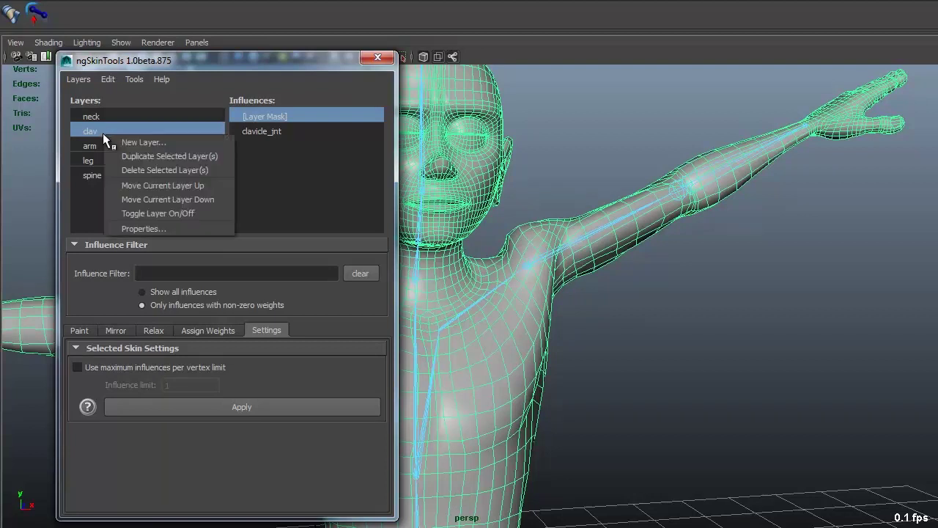
click(154, 232)
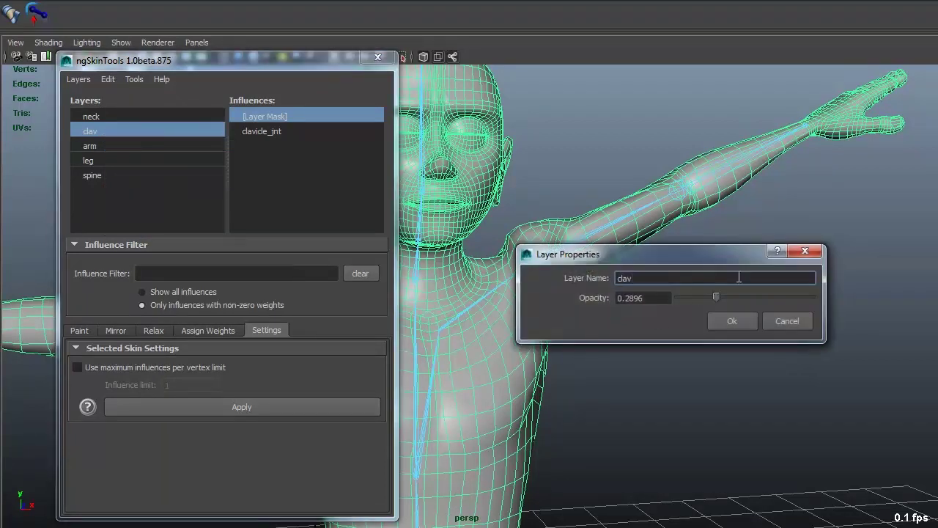
drag(718, 256, 719, 303)
drag(715, 342, 756, 346)
click(732, 371)
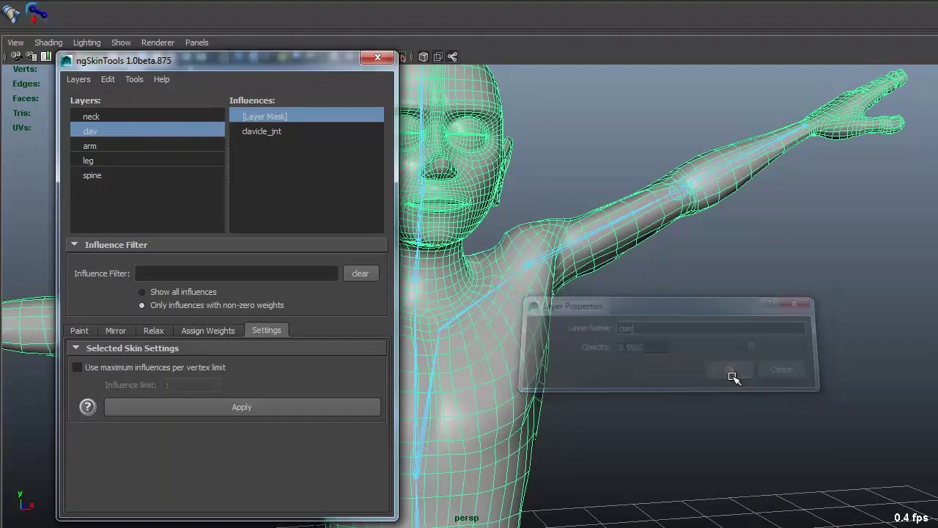
Restore the clav layer opacity to 1.0000 and close the ngSkinTools window.
right_click(131, 134)
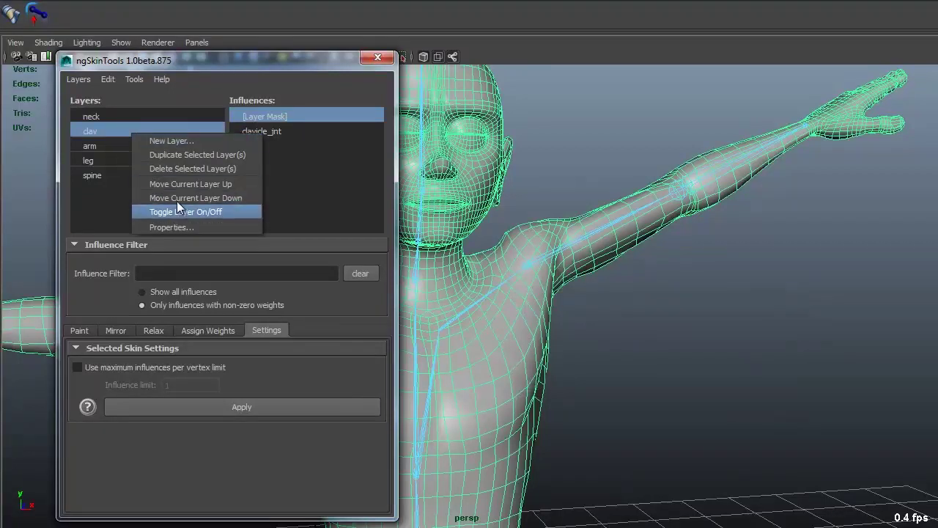
click(180, 228)
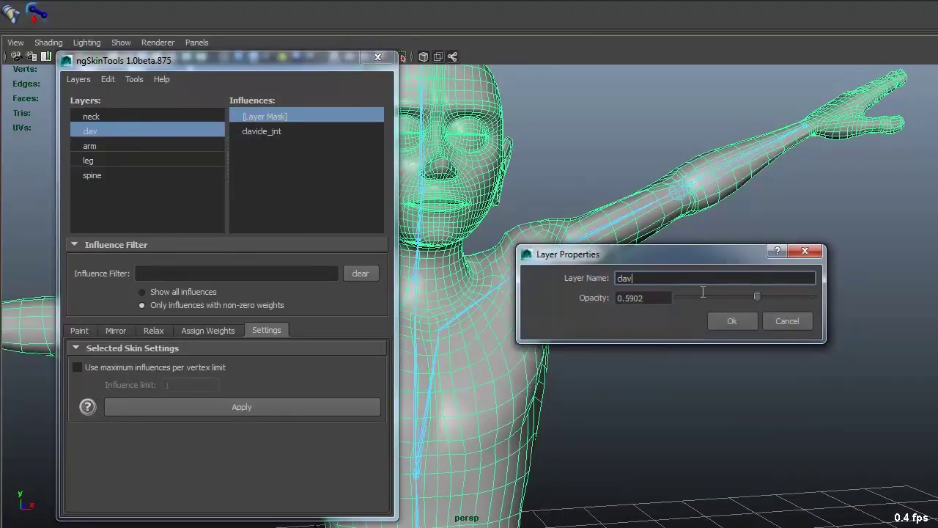
drag(764, 332, 824, 340)
click(742, 357)
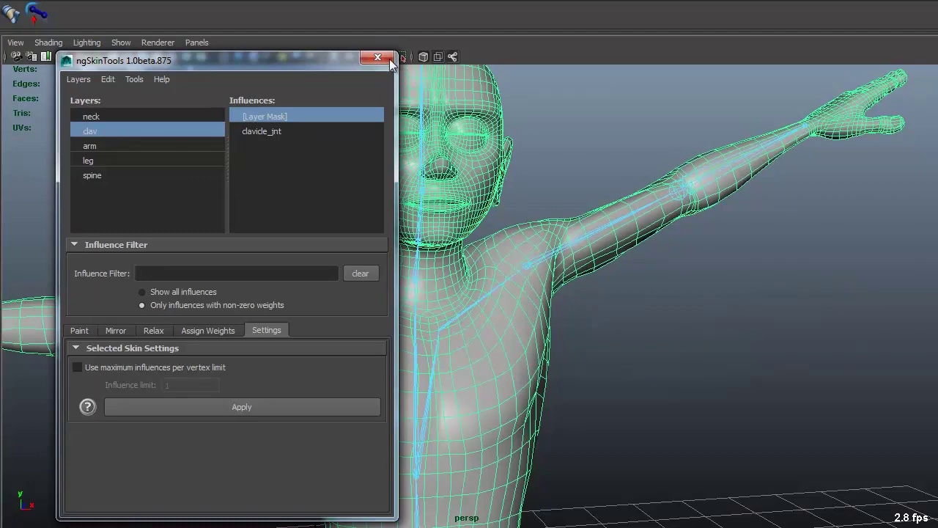
click(378, 58)
alt+drag(587, 308, 658, 335)
Deselect the character and orbit to face the T-posed mesh with its skeleton showing.
scroll(639, 280, down, 5)
click(682, 318)
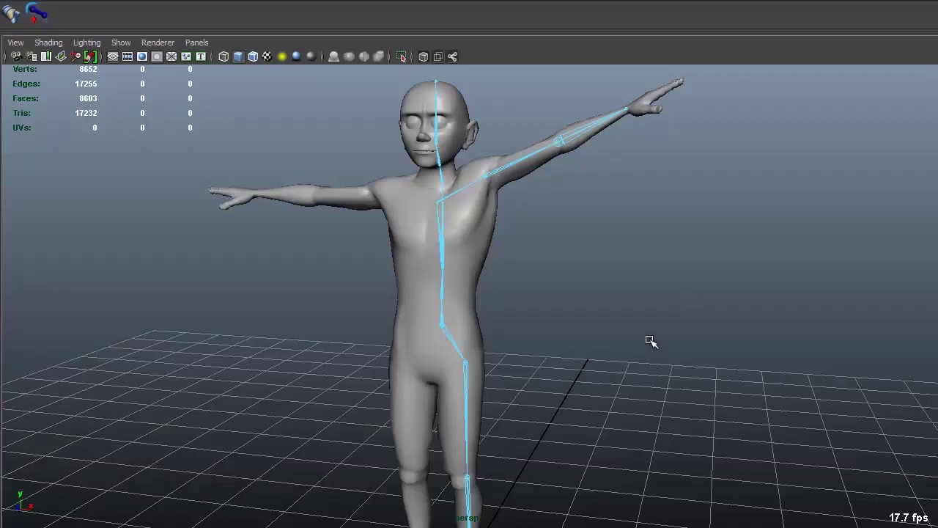
alt+drag(681, 325, 742, 341)
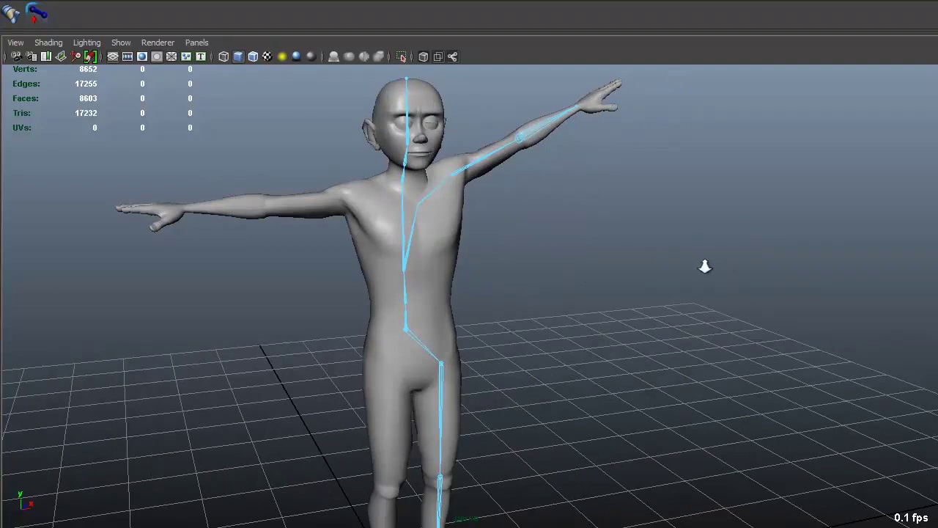
alt+drag(706, 266, 666, 335)
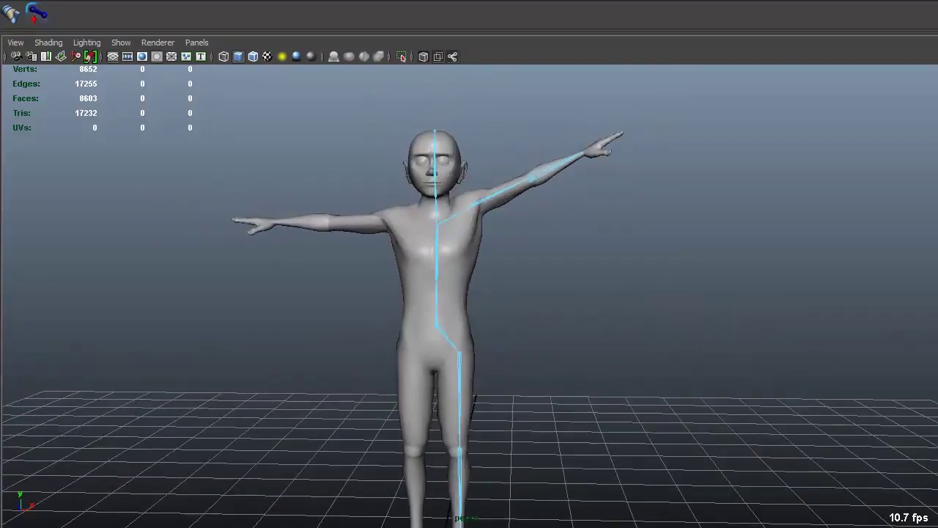